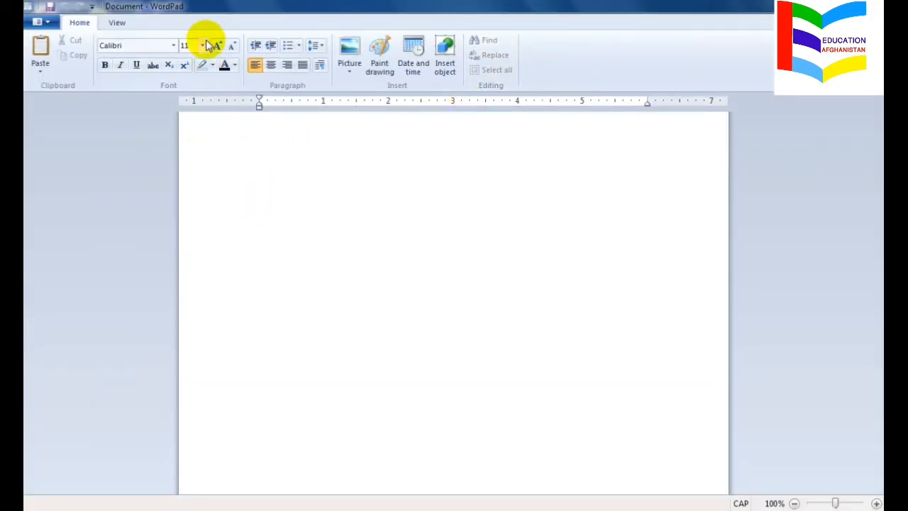
- Set the font size to 36 and enter "Welcome to E EDUCATION AFGHNISTAN" as the document's first paragraph
{"action": "left_click", "coordinate": [203, 45]}
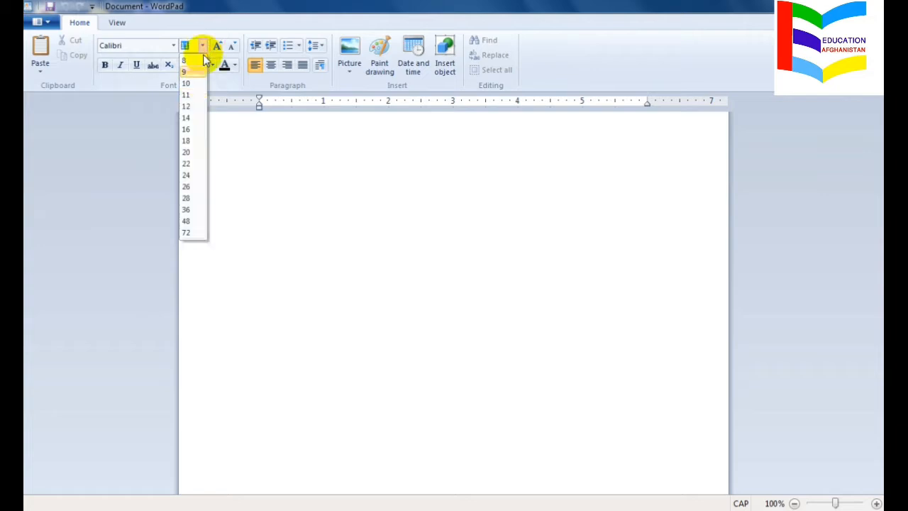
{"action": "left_click", "coordinate": [188, 209]}
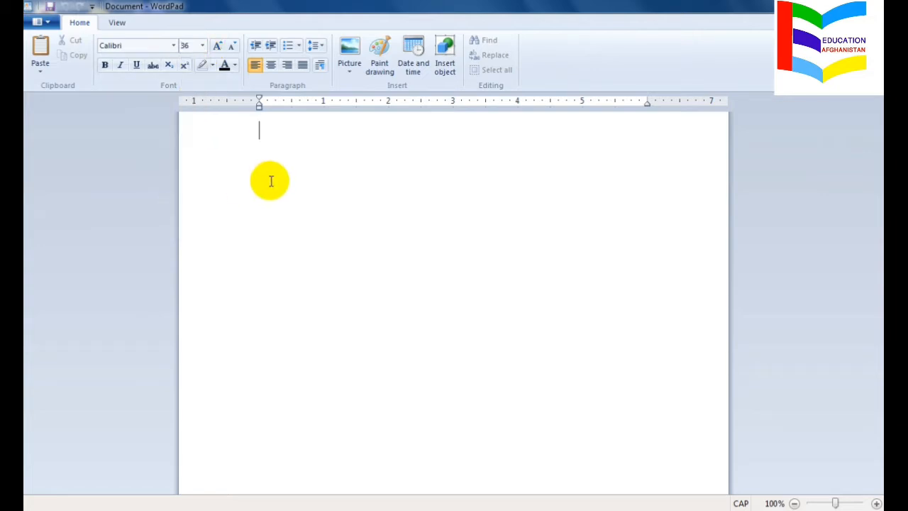
{"action": "type", "text": "WE"}
{"action": "key", "text": "BackSpace"}
{"action": "key", "text": "Caps_Lock"}
{"action": "type", "text": "elcome to"}
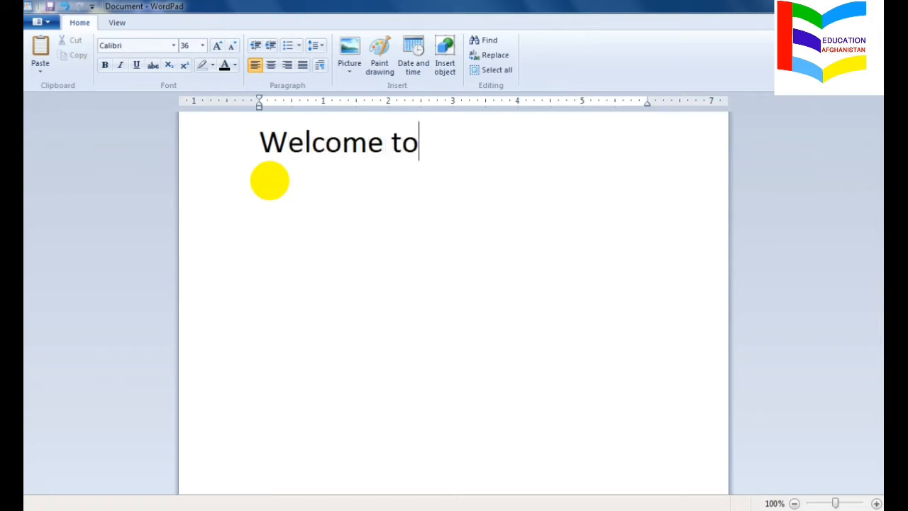
{"action": "key", "text": "Caps_Lock"}
{"action": "type", "text": "E ED"}
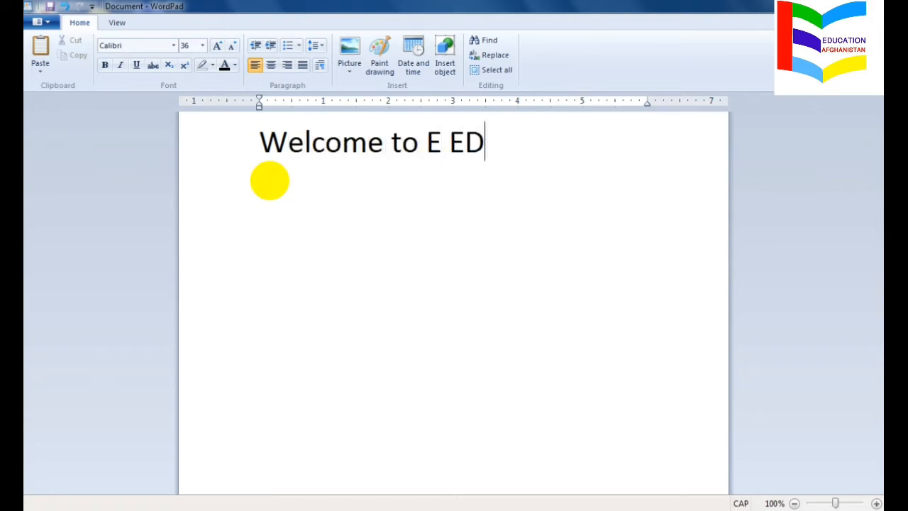
{"action": "type", "text": "UCATION "}
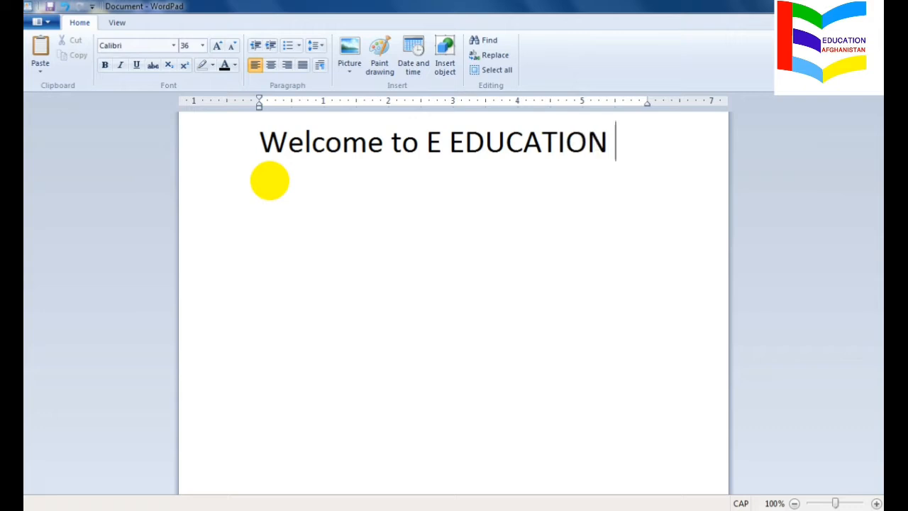
{"action": "type", "text": "AFGHNIS"}
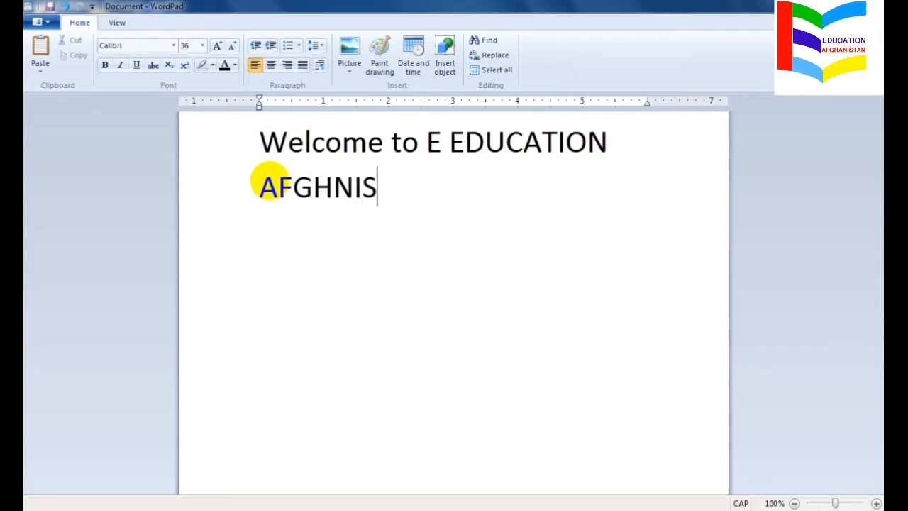
{"action": "type", "text": "TAN"}
{"action": "key", "text": "Return"}
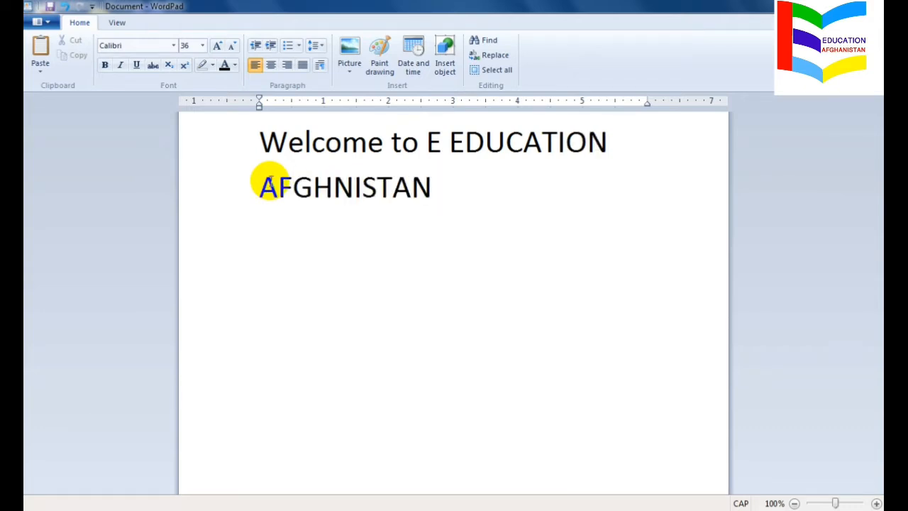
- Enter "computer is an electronic device" as the second paragraph and start an empty line below it
{"action": "key", "text": "Caps_Lock"}
{"action": "type", "text": "computer i"}
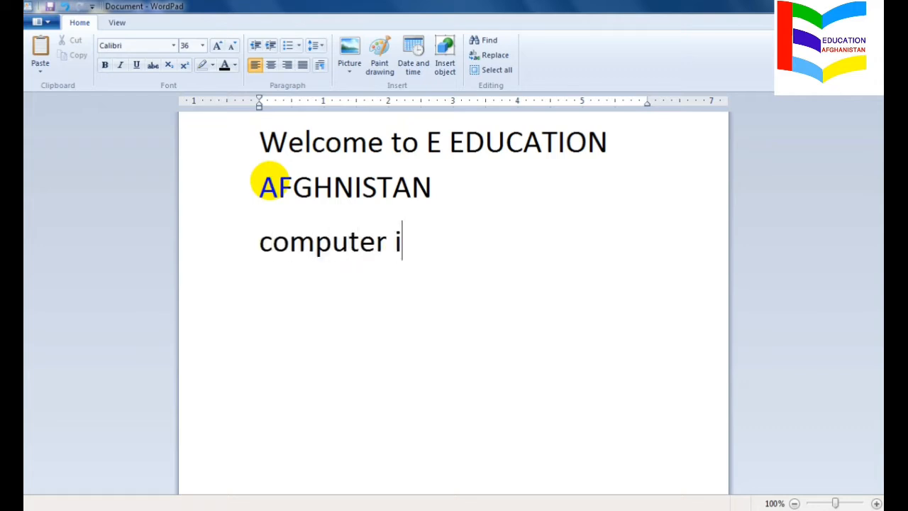
{"action": "type", "text": "s an el"}
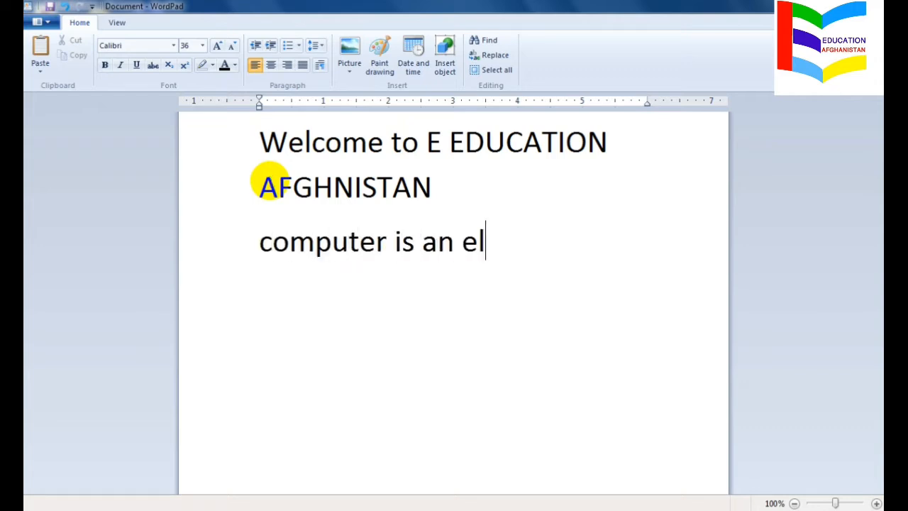
{"action": "type", "text": "ectr"}
{"action": "key", "text": "BackSpace"}
{"action": "type", "text": "t"}
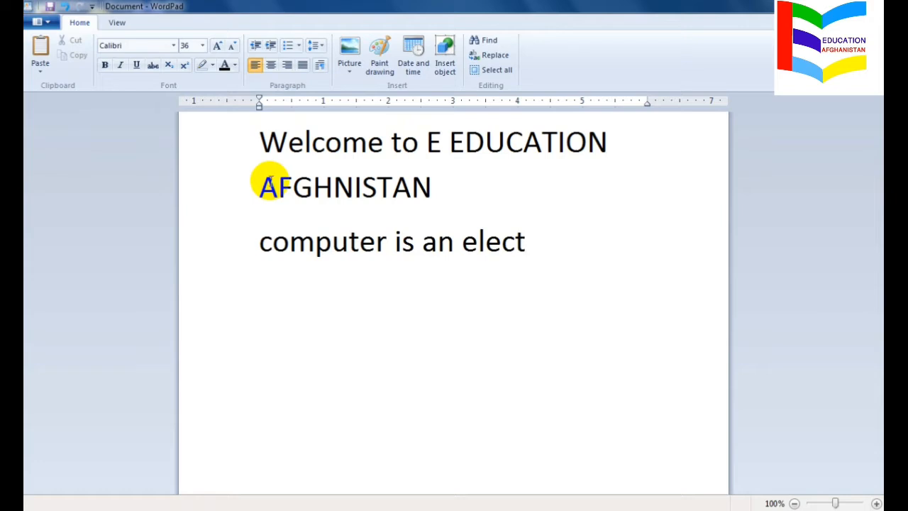
{"action": "type", "text": "ronic de"}
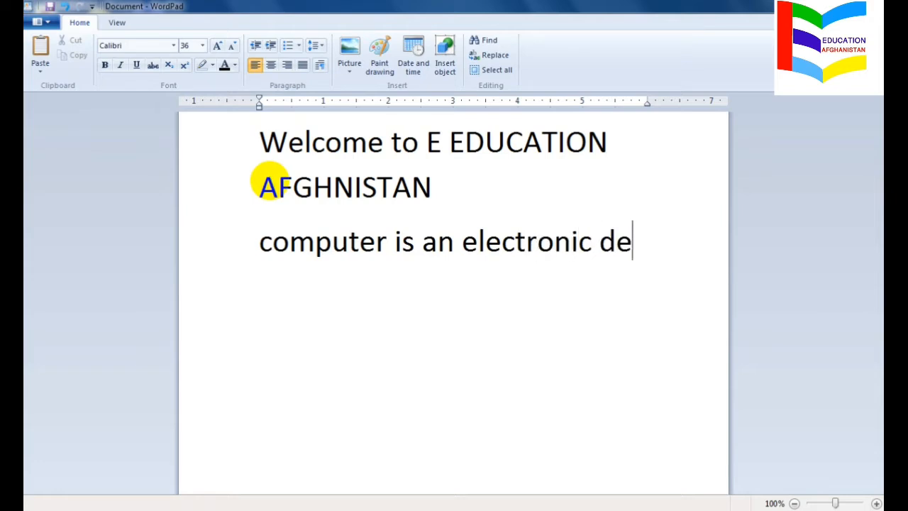
{"action": "type", "text": "vu"}
{"action": "key", "text": "BackSpace"}
{"action": "type", "text": "ice"}
{"action": "key", "text": "Return"}
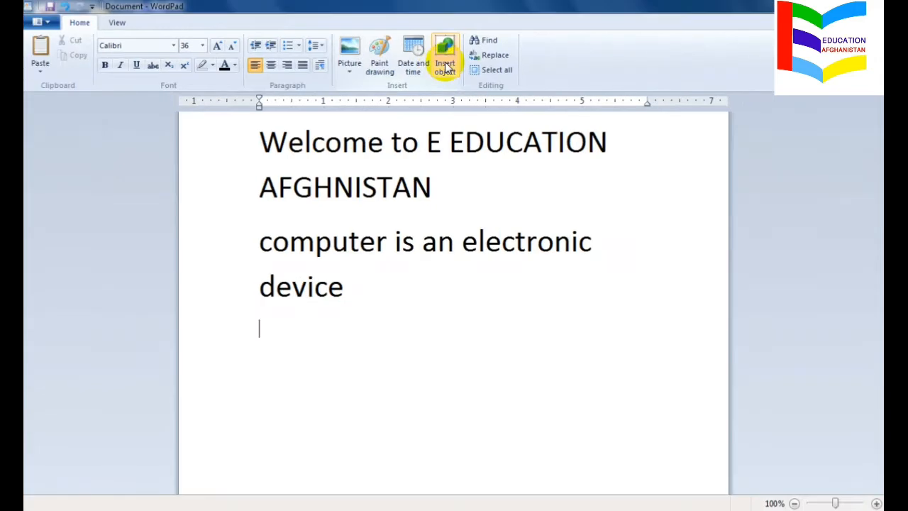
- Insert a new Microsoft Office PowerPoint slide object on the empty line below the text
{"action": "left_click", "coordinate": [449, 68]}
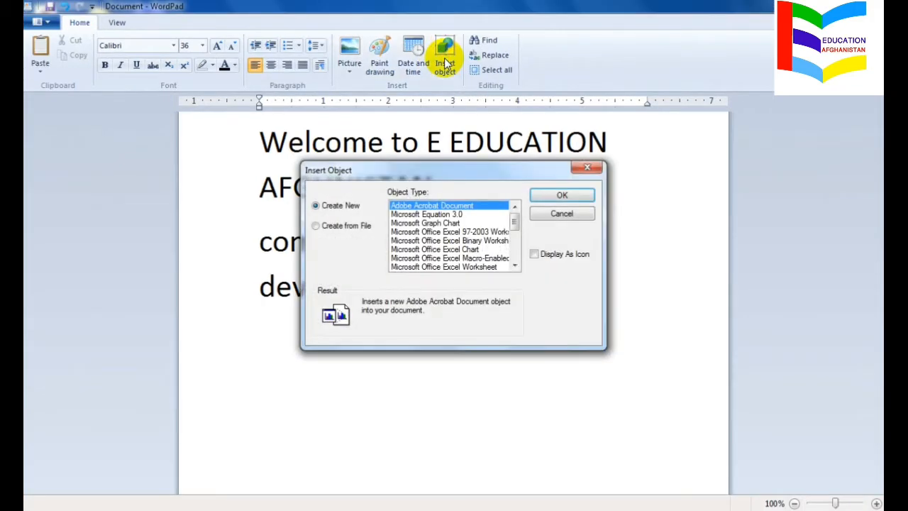
{"action": "left_click", "coordinate": [440, 215]}
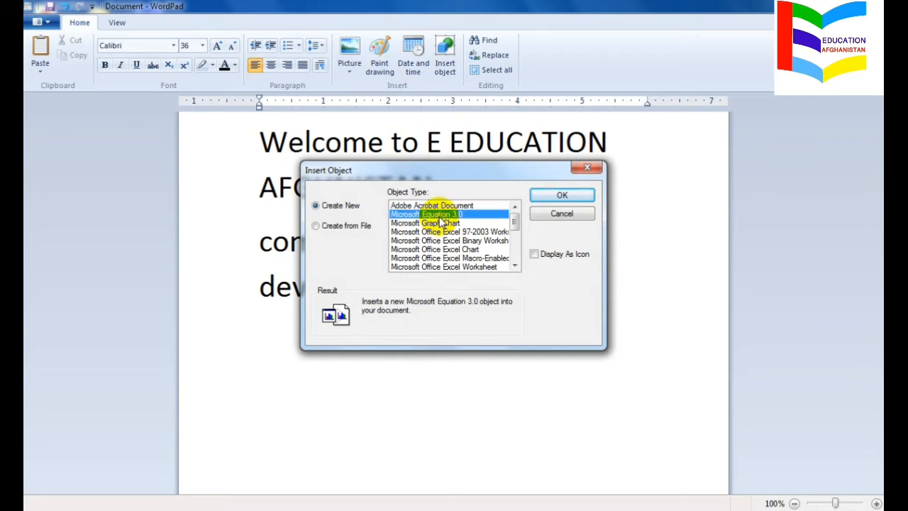
{"action": "key", "text": "Down"}
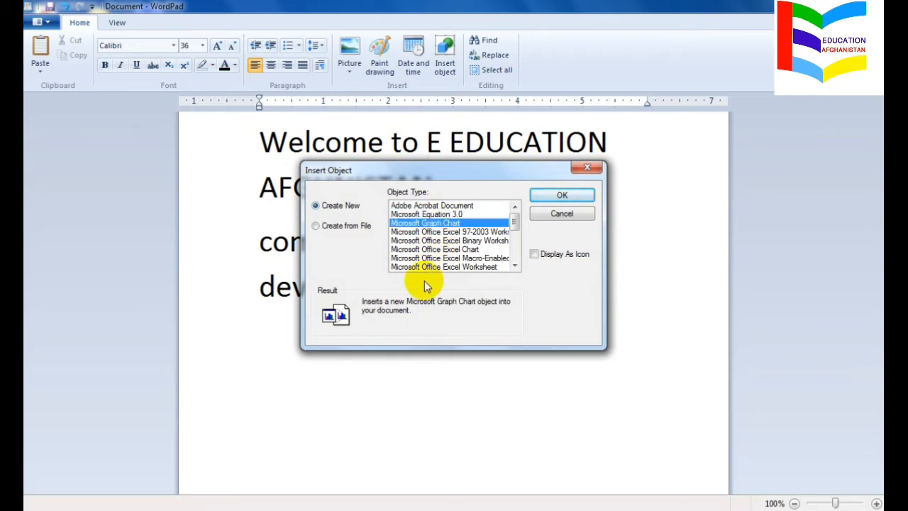
{"action": "key", "text": "Down"}
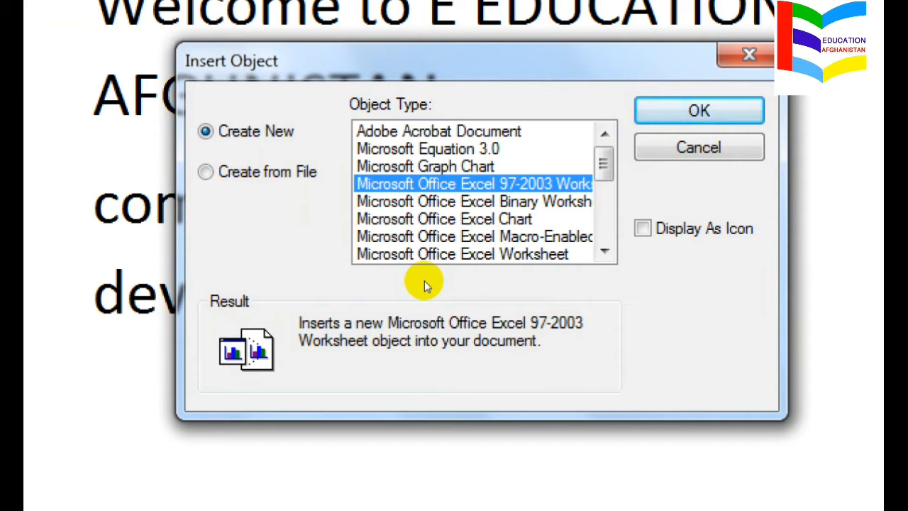
{"action": "key", "text": "Down"}
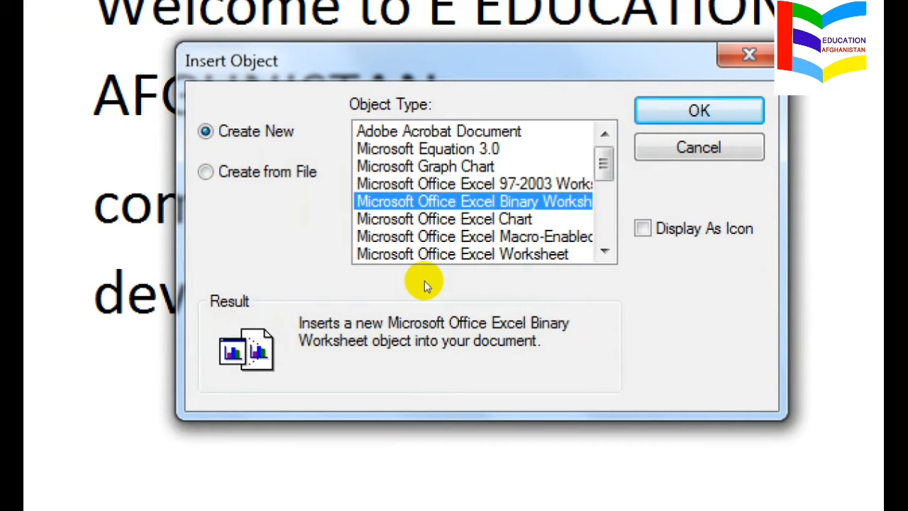
{"action": "key", "text": "Down"}
{"action": "key", "text": "Down"}
{"action": "key", "text": "Down"}
{"action": "key", "text": "Down"}
{"action": "key", "text": "Down"}
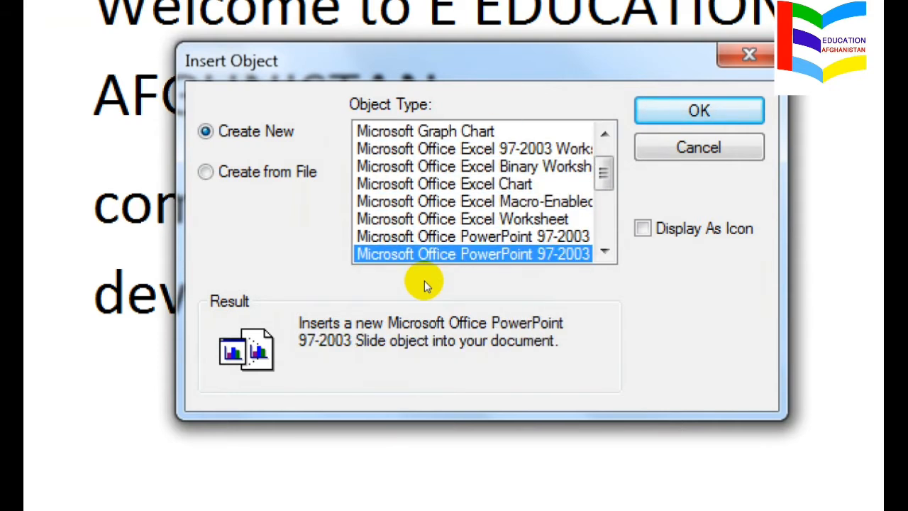
{"action": "key", "text": "Down"}
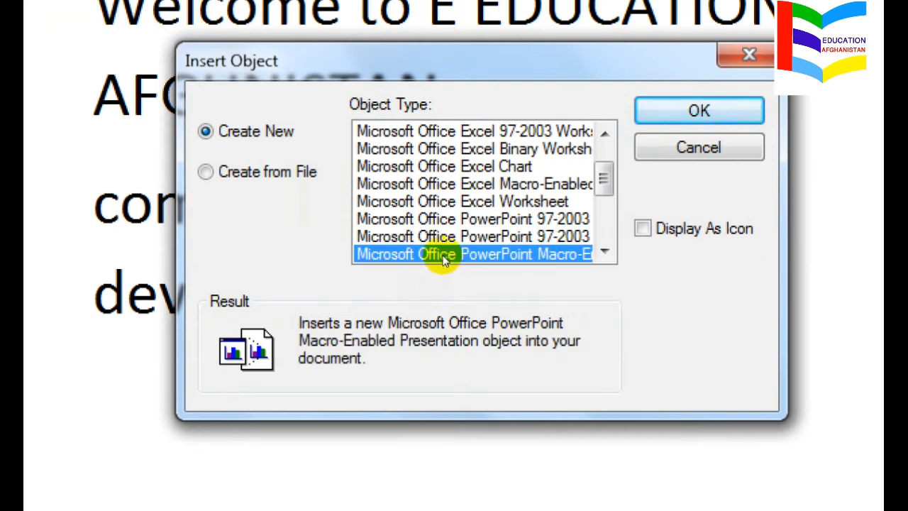
{"action": "key", "text": "Return"}
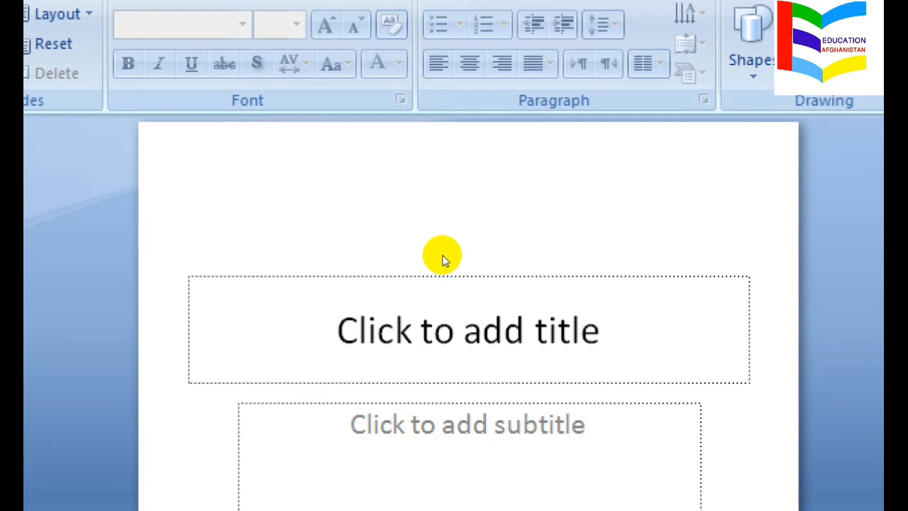
- Enter "Education is a key" as the slide's title and close PowerPoint to return to the WordPad document
{"action": "left_click", "coordinate": [418, 307]}
{"action": "type", "text": "ed"}
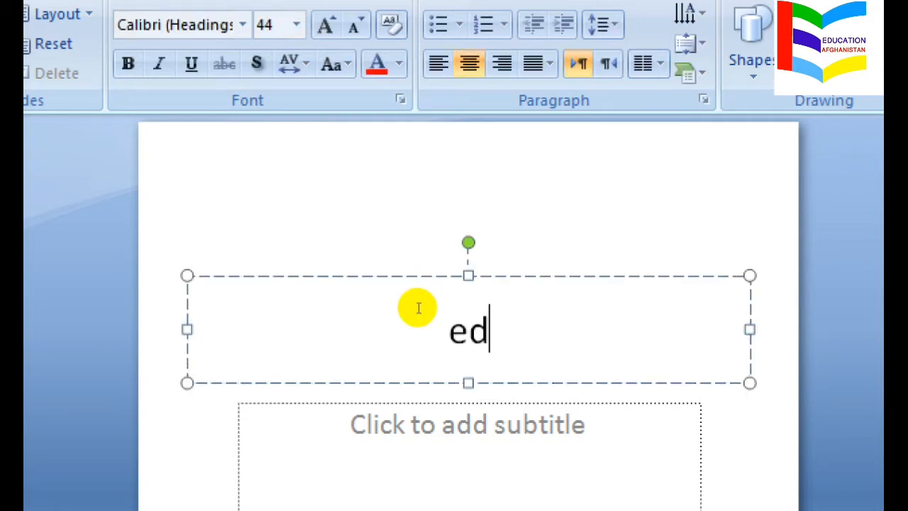
{"action": "type", "text": "ucation is a "}
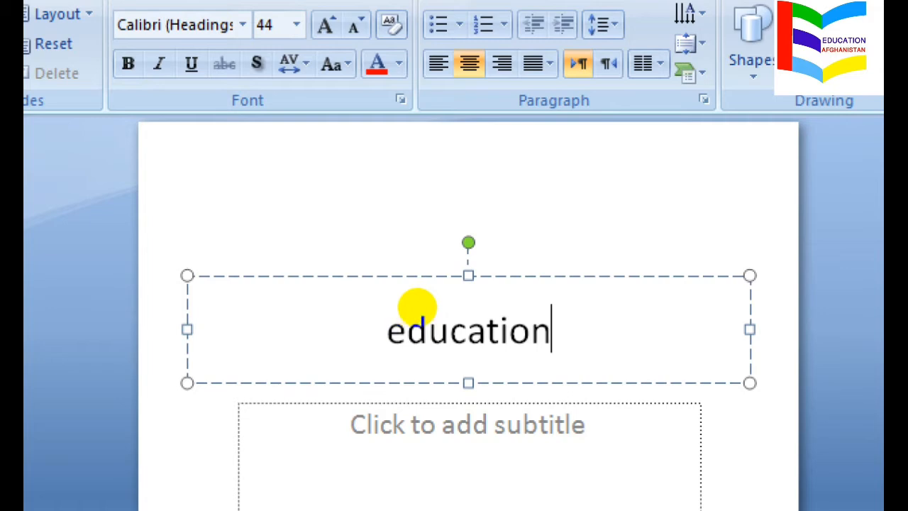
{"action": "type", "text": "key"}
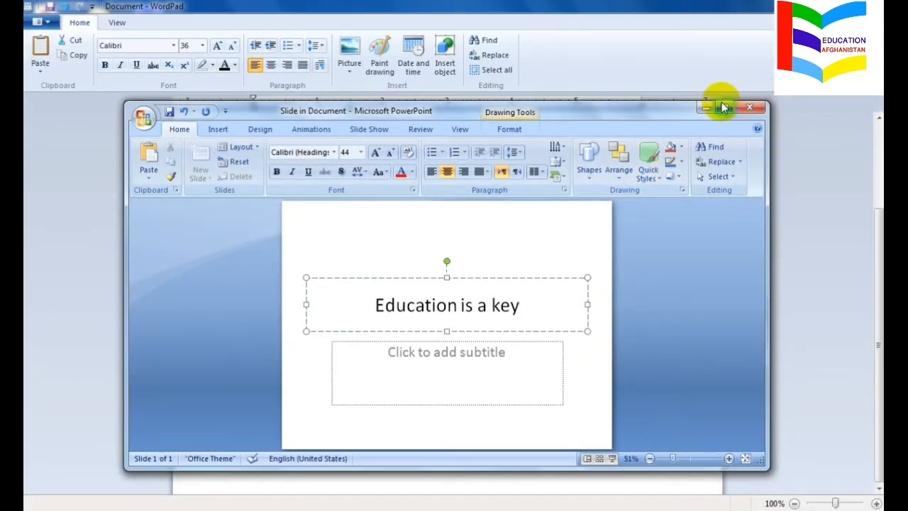
{"action": "left_click", "coordinate": [749, 108]}
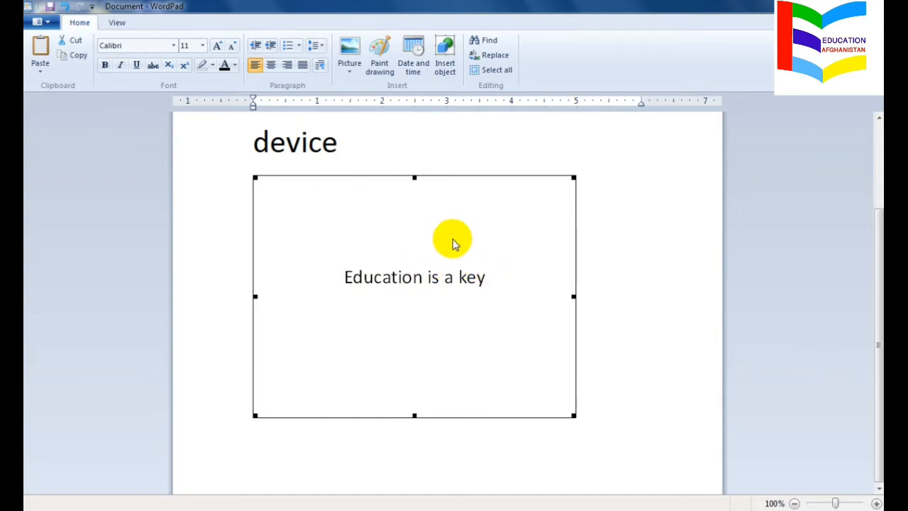
- Add two blank lines after "device" and insert a new Microsoft Office Excel Chart object there
{"action": "left_click", "coordinate": [339, 144]}
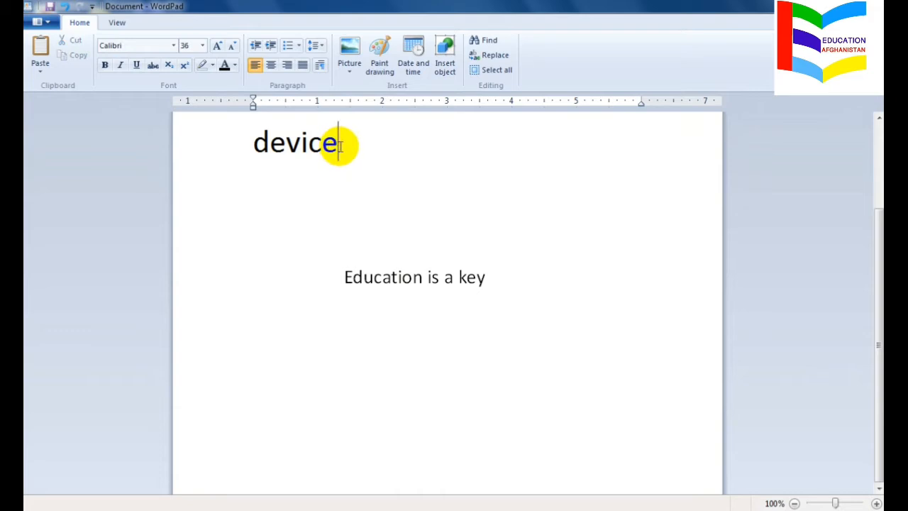
{"action": "key", "text": "Return"}
{"action": "key", "text": "Return"}
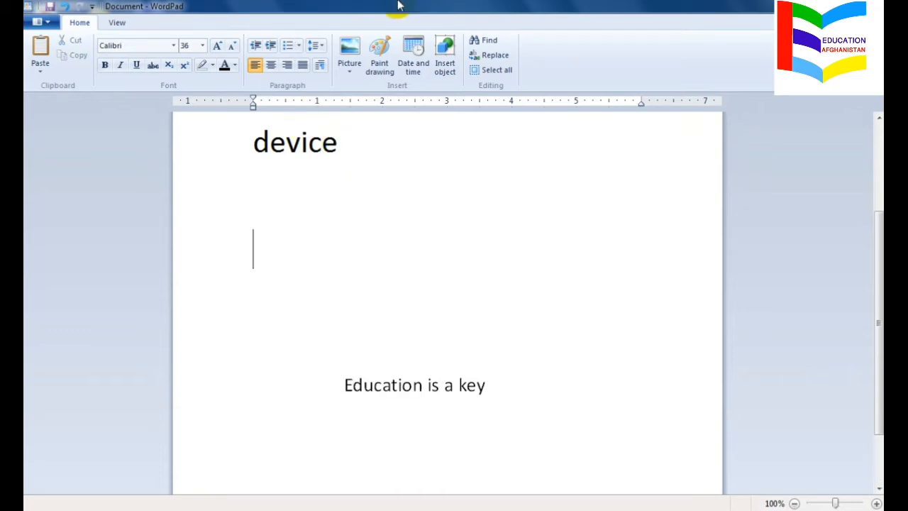
{"action": "left_click", "coordinate": [444, 56]}
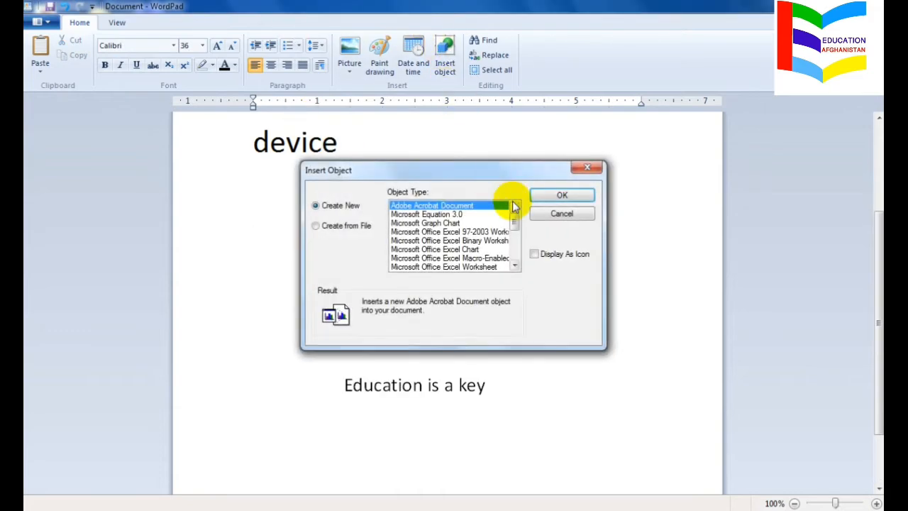
{"action": "left_click", "coordinate": [462, 249]}
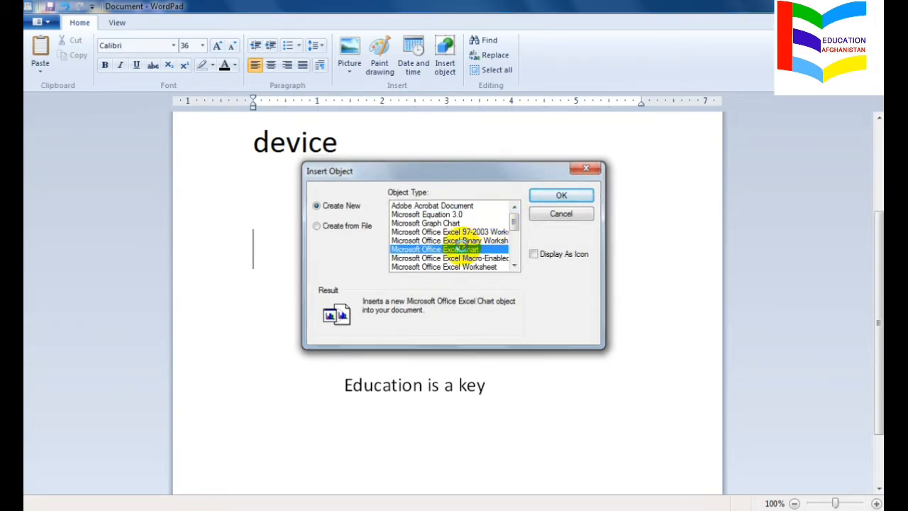
{"action": "double_click", "coordinate": [461, 249]}
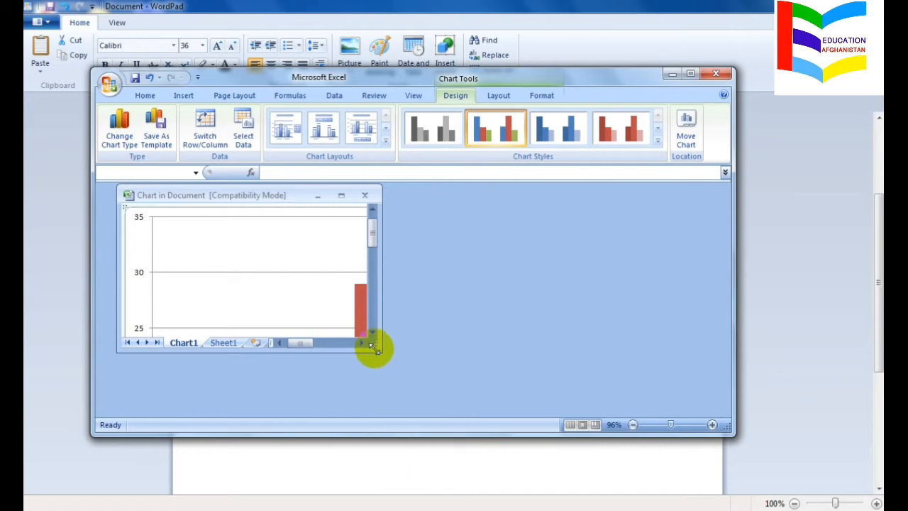
- Enlarge the chart's workbook window in Excel and apply the third chart layout
{"action": "left_click_drag", "start_coordinate": [376, 347], "coordinate": [725, 413]}
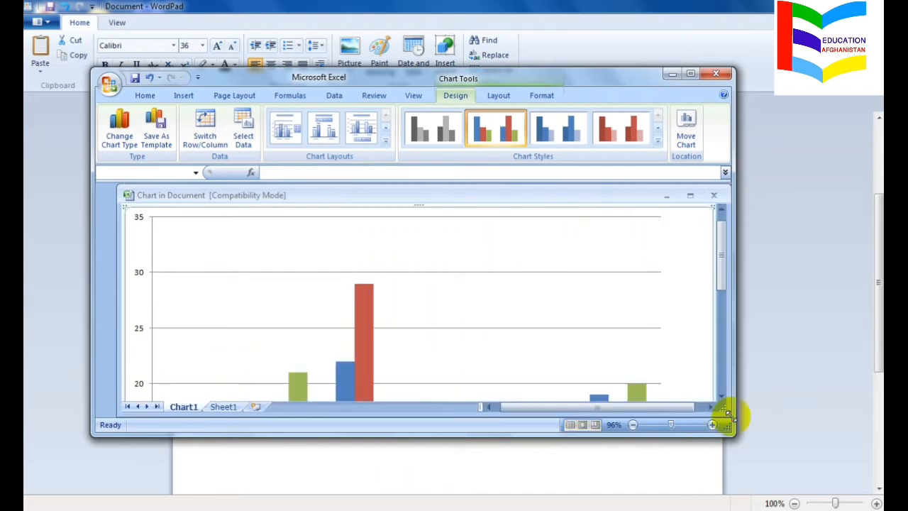
{"action": "left_click", "coordinate": [365, 127]}
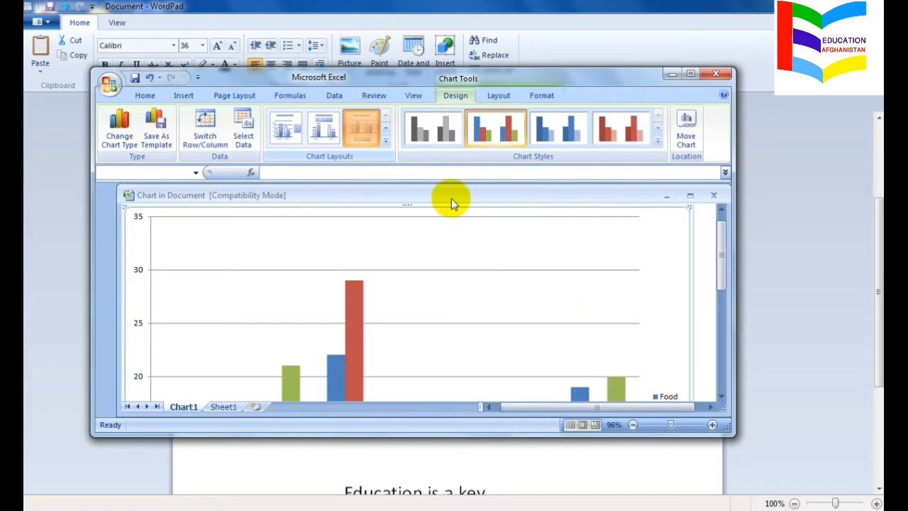
- Return to the WordPad document and try to enlarge the embedded chart object
{"action": "left_click", "coordinate": [669, 75]}
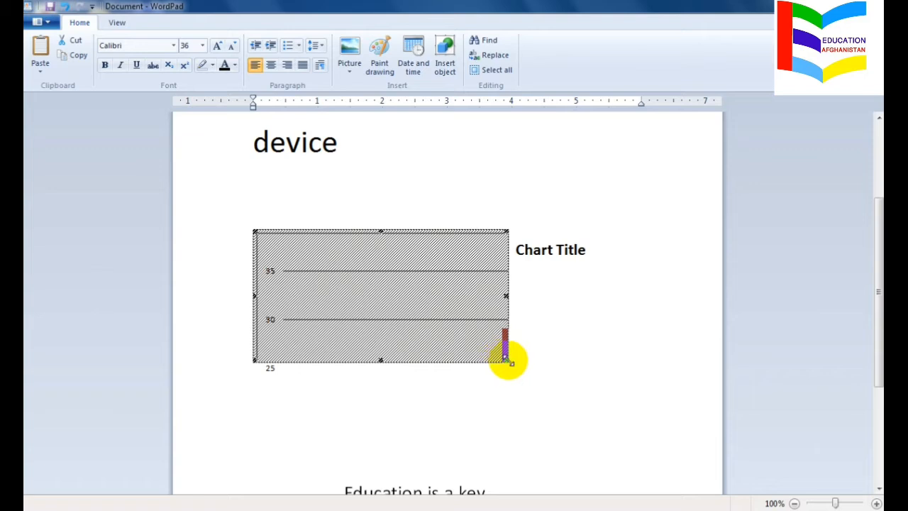
{"action": "left_click_drag", "start_coordinate": [508, 359], "coordinate": [681, 441]}
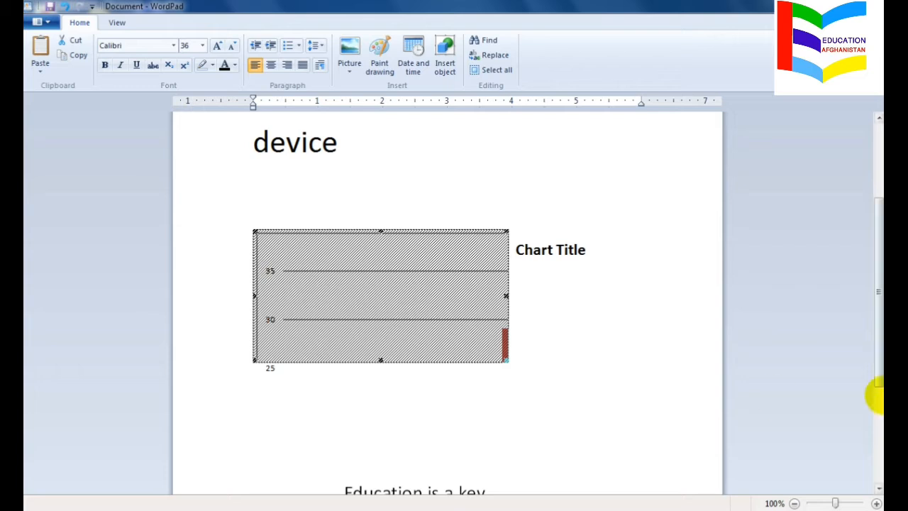
- Search the document from its beginning for the word "device", continue to the next occurrence, and close the search
{"action": "left_click_drag", "start_coordinate": [877, 340], "coordinate": [879, 253]}
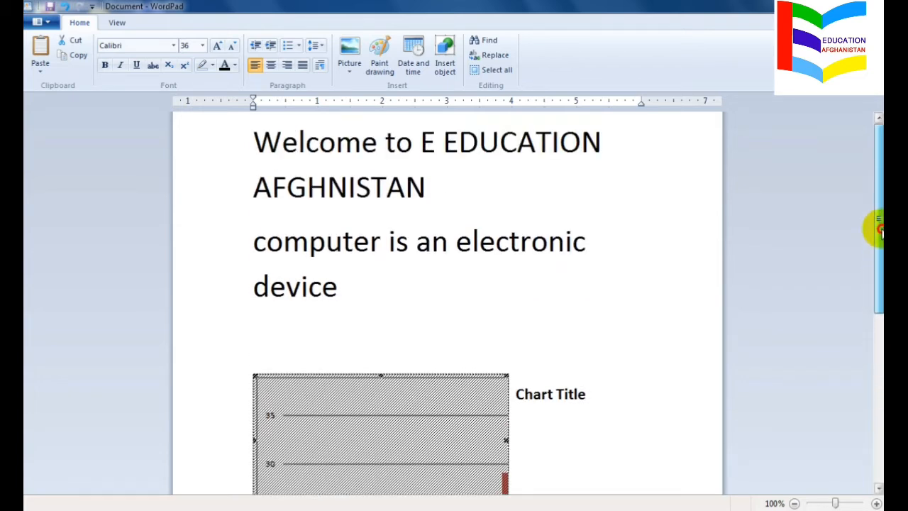
{"action": "left_click", "coordinate": [483, 41]}
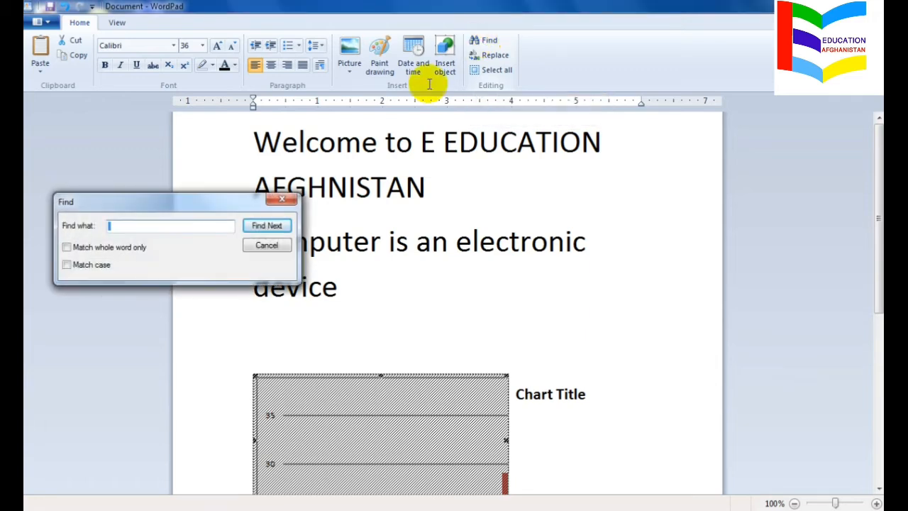
{"action": "left_click", "coordinate": [383, 186]}
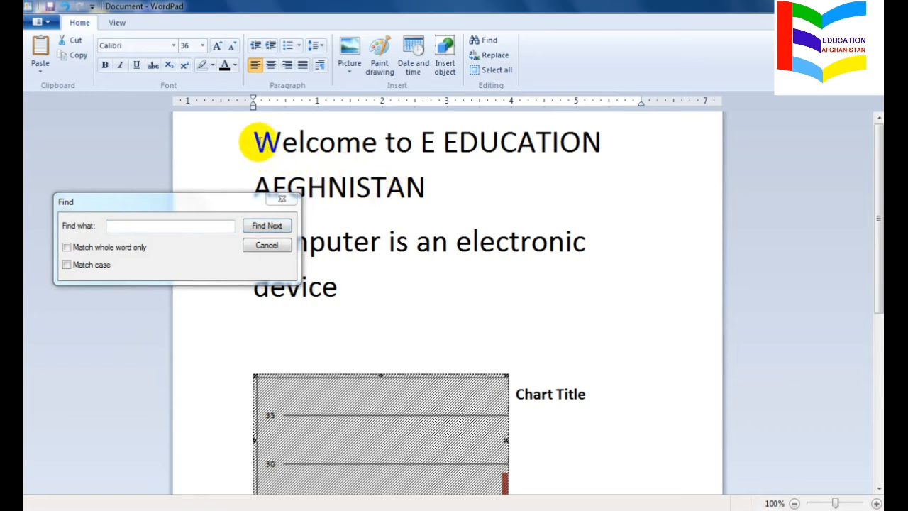
{"action": "left_click", "coordinate": [256, 142]}
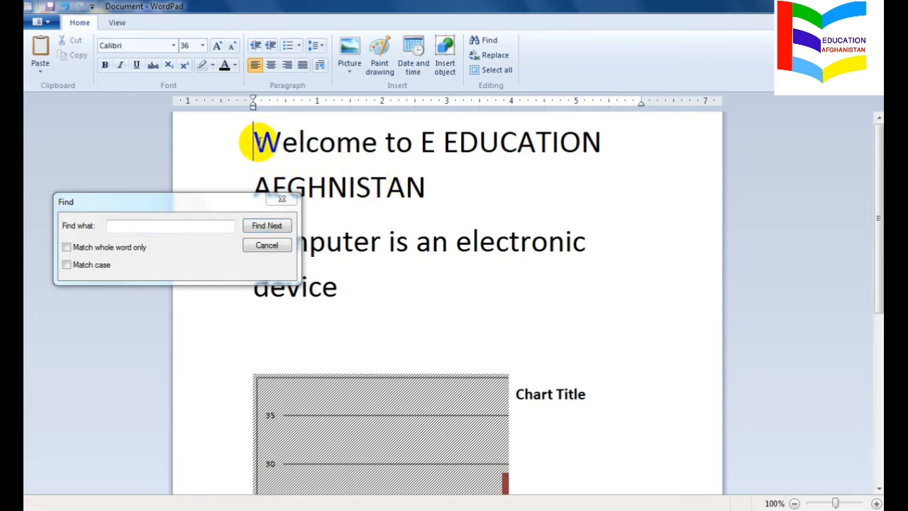
{"action": "left_click", "coordinate": [147, 228]}
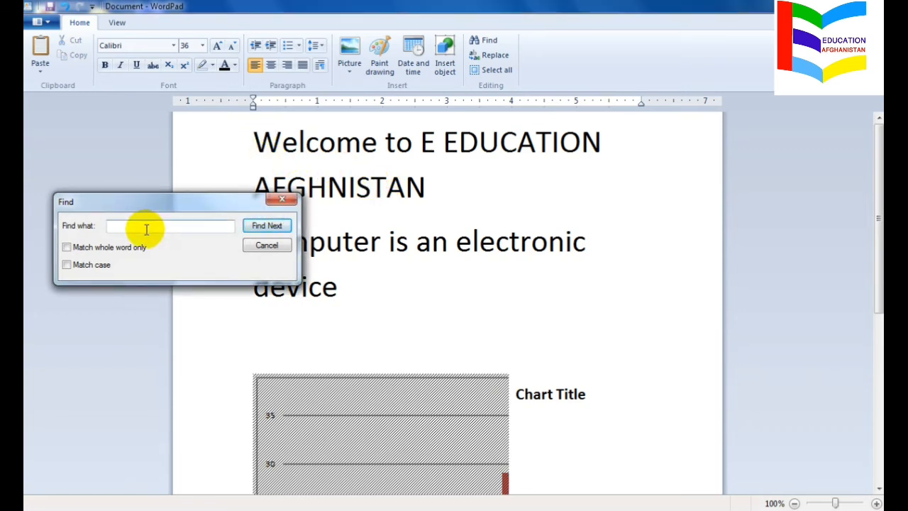
{"action": "type", "text": "device"}
{"action": "left_click_drag", "start_coordinate": [140, 205], "coordinate": [596, 178]}
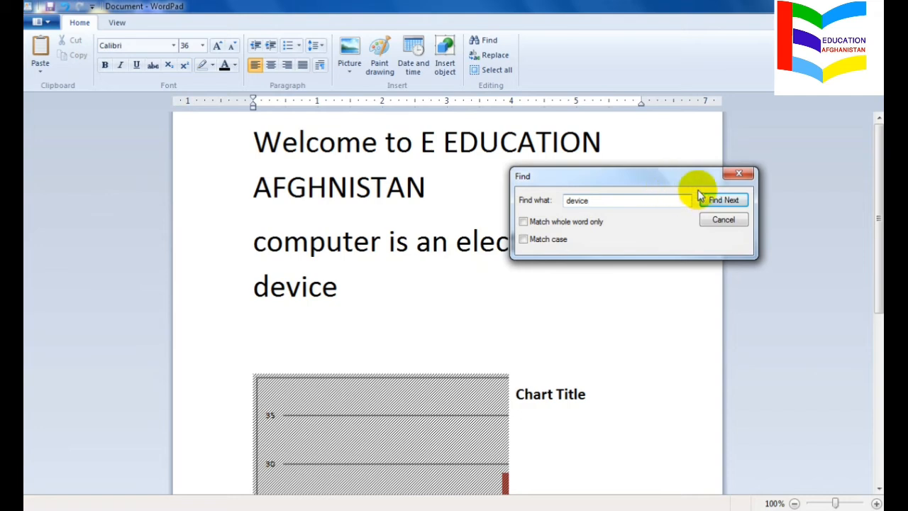
{"action": "left_click", "coordinate": [724, 199]}
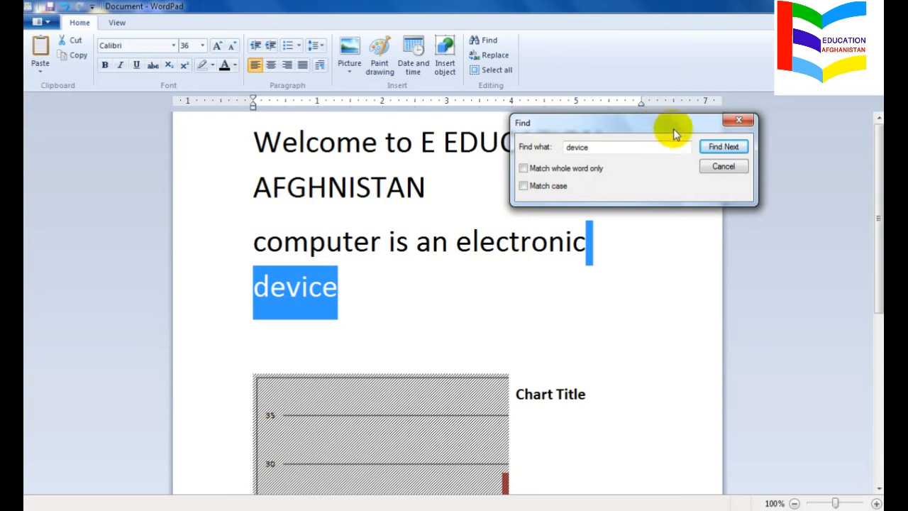
{"action": "left_click", "coordinate": [713, 146]}
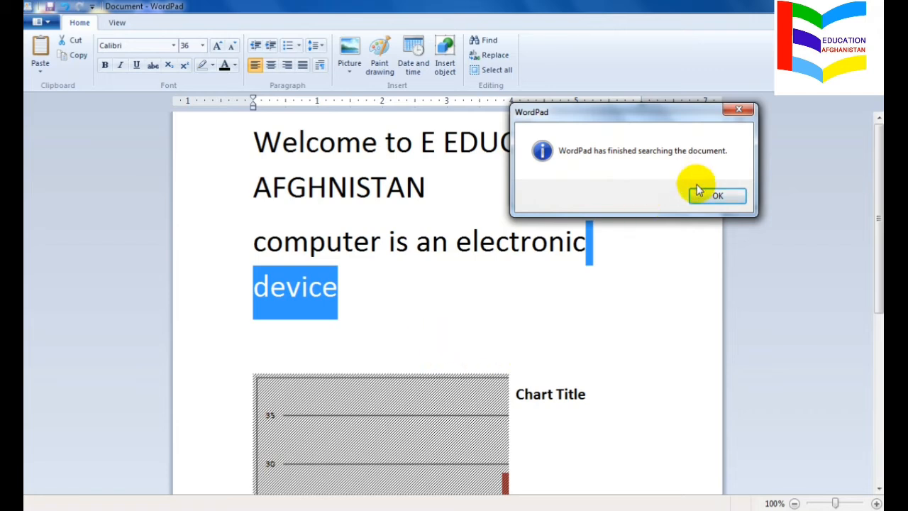
{"action": "left_click", "coordinate": [716, 197]}
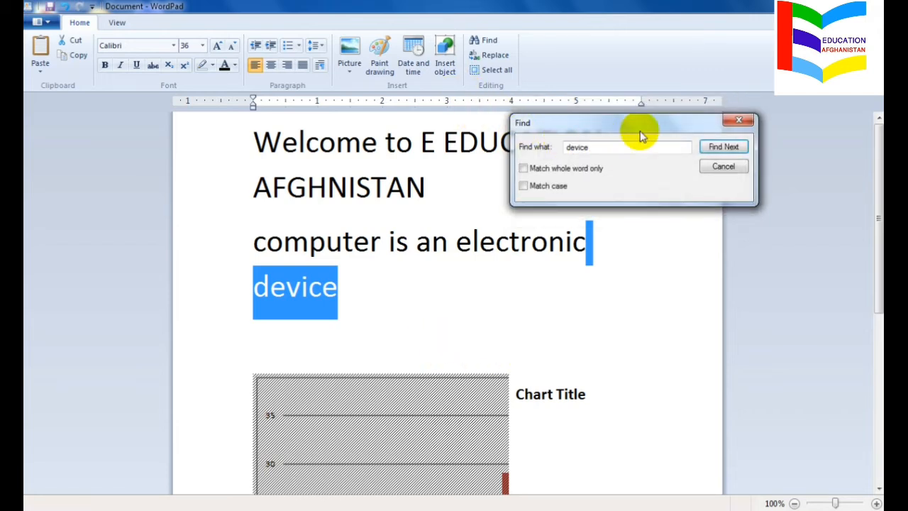
{"action": "left_click", "coordinate": [739, 120]}
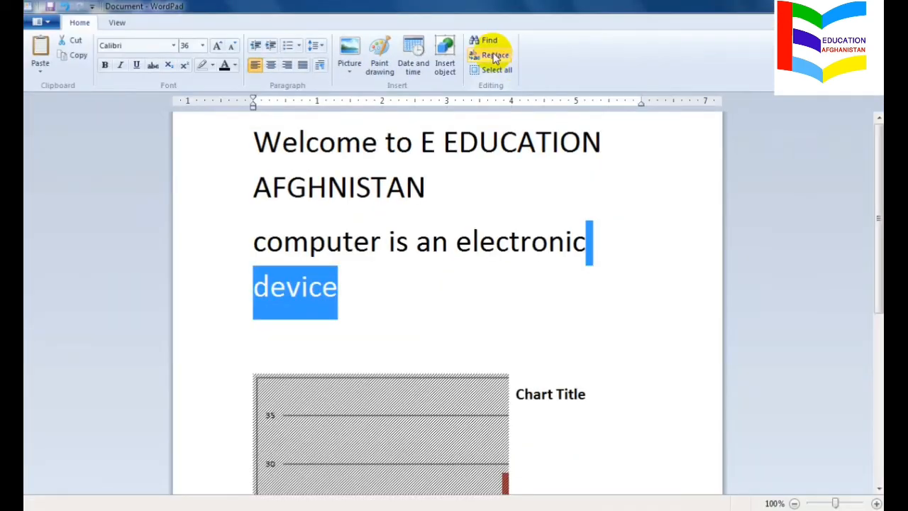
- Replace the word "device" with "Machine" and keep the Replace dialog clear of the sentence
{"action": "left_click", "coordinate": [457, 51]}
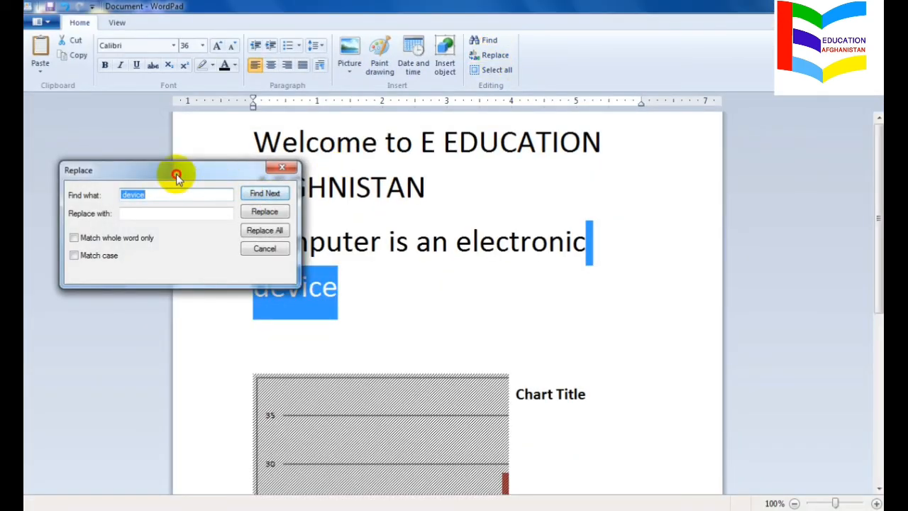
{"action": "left_click_drag", "start_coordinate": [176, 174], "coordinate": [501, 217]}
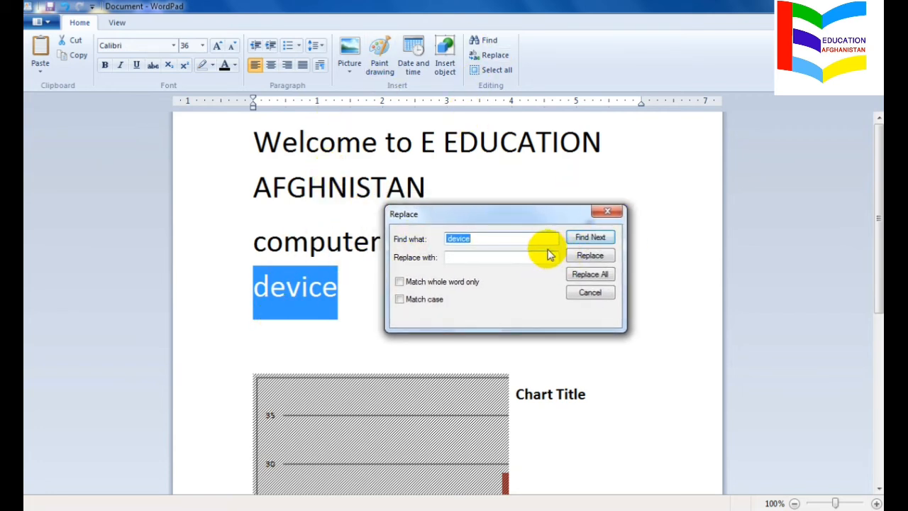
{"action": "left_click", "coordinate": [497, 256]}
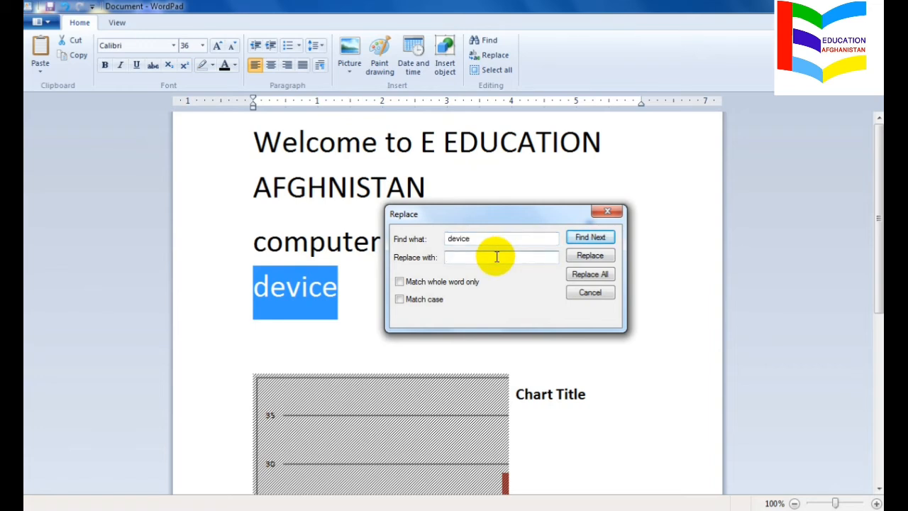
{"action": "type", "text": "Machine"}
{"action": "left_click", "coordinate": [590, 256]}
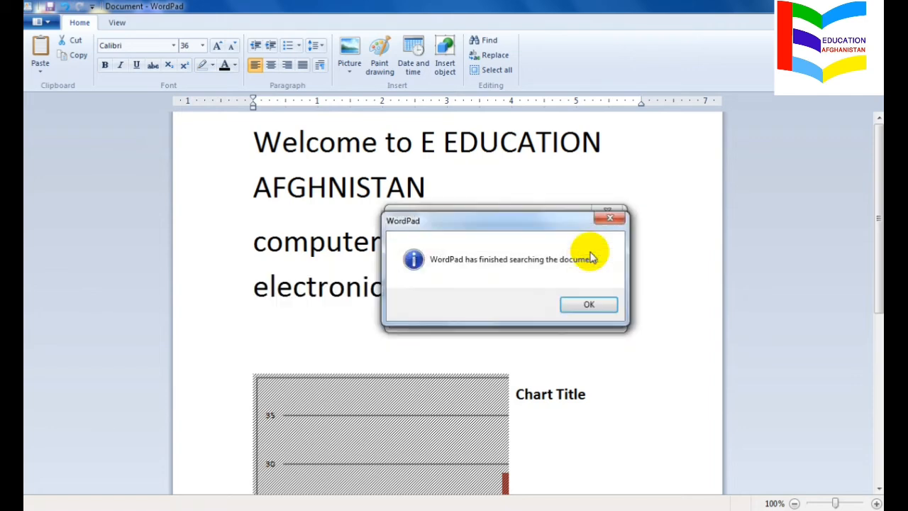
{"action": "left_click", "coordinate": [589, 306]}
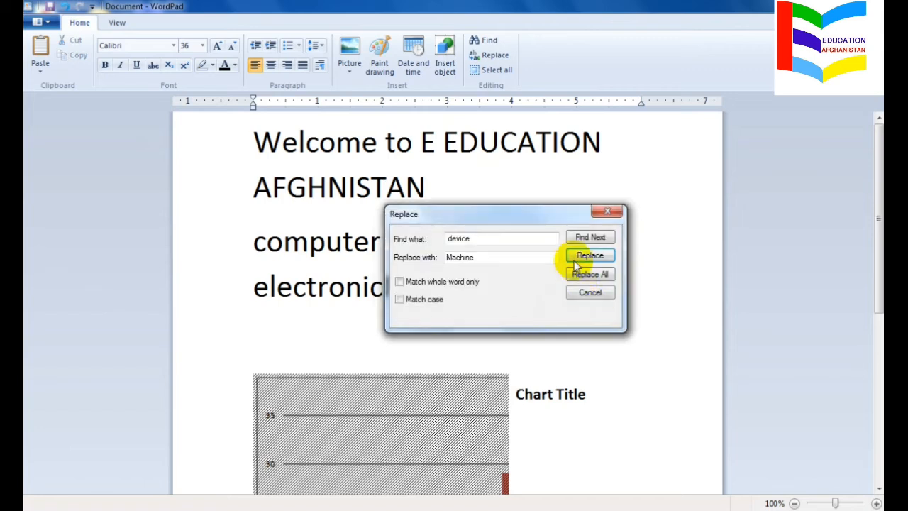
{"action": "left_click_drag", "start_coordinate": [543, 219], "coordinate": [676, 304]}
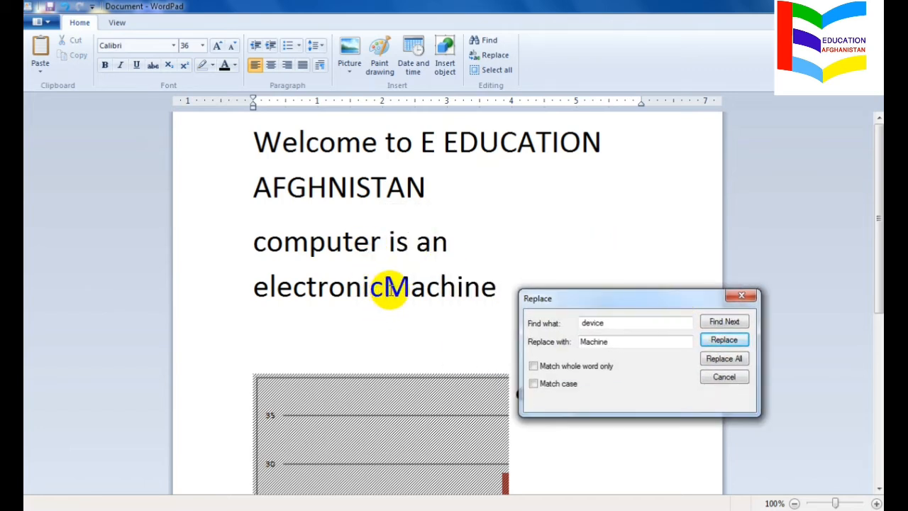
{"action": "left_click_drag", "start_coordinate": [410, 296], "coordinate": [433, 296]}
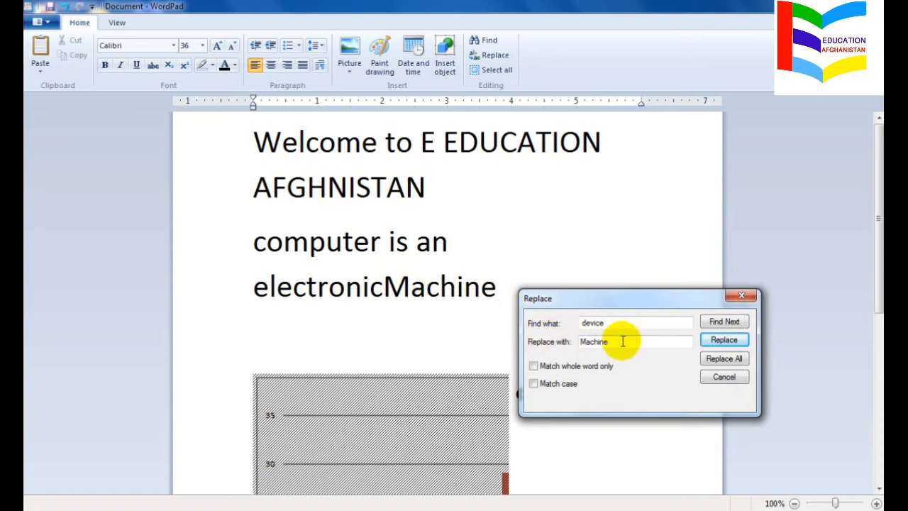
{"action": "left_click", "coordinate": [716, 343]}
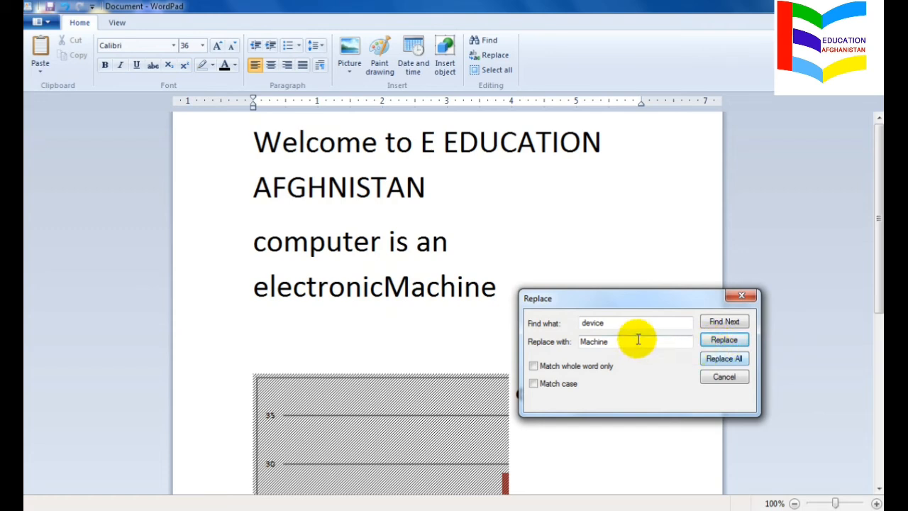
- Move "Machine" from the replacement text into the search term in place of "device"
{"action": "left_click_drag", "start_coordinate": [618, 340], "coordinate": [575, 341]}
{"action": "key", "text": "ctrl+c"}
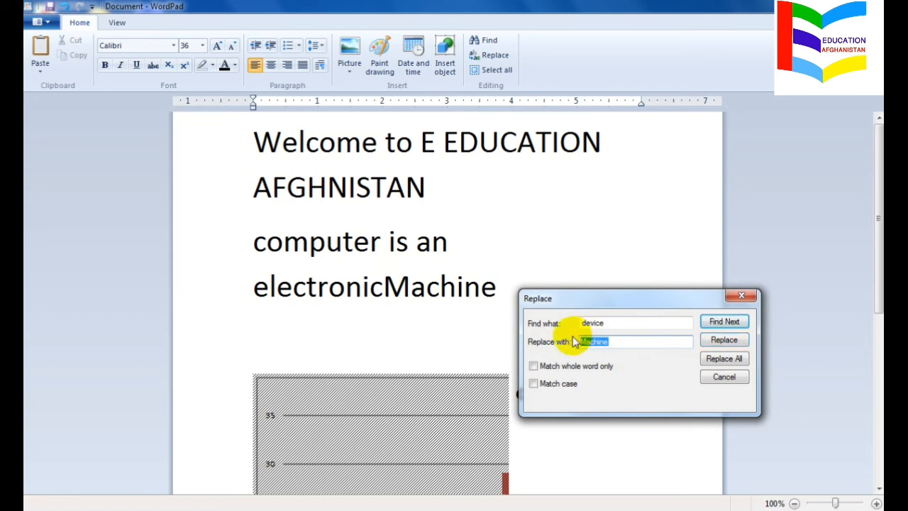
{"action": "key", "text": "BackSpace"}
{"action": "left_click", "coordinate": [630, 324]}
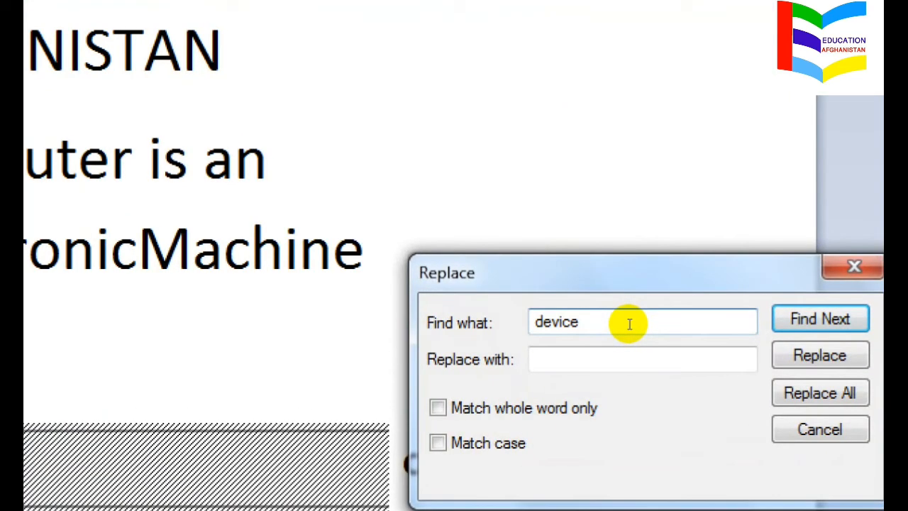
{"action": "key", "text": "BackSpace"}
{"action": "key", "text": "BackSpace"}
{"action": "key", "text": "BackSpace"}
{"action": "key", "text": "BackSpace"}
{"action": "key", "text": "BackSpace"}
{"action": "key", "text": "BackSpace"}
{"action": "key", "text": "ctrl+v"}
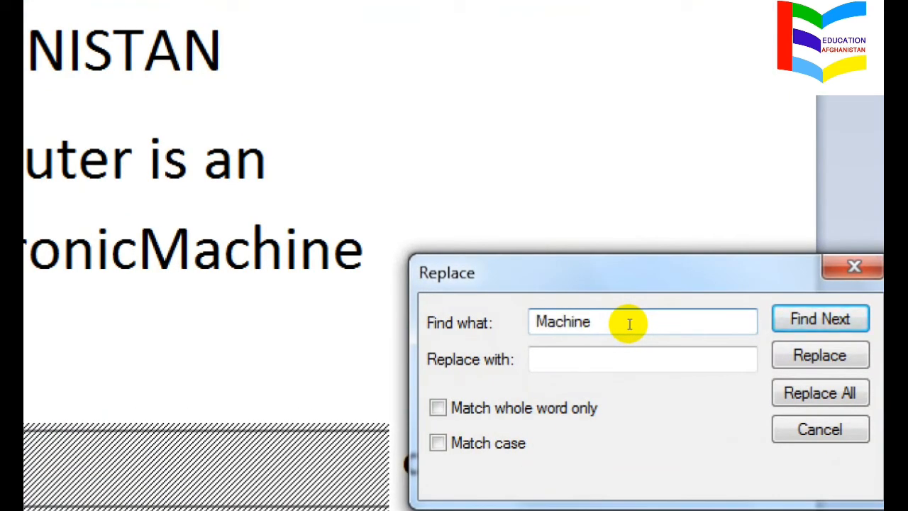
- Enter "DevicE" as the replacement text and try to replace all occurrences of "Machine"
{"action": "left_click", "coordinate": [614, 347]}
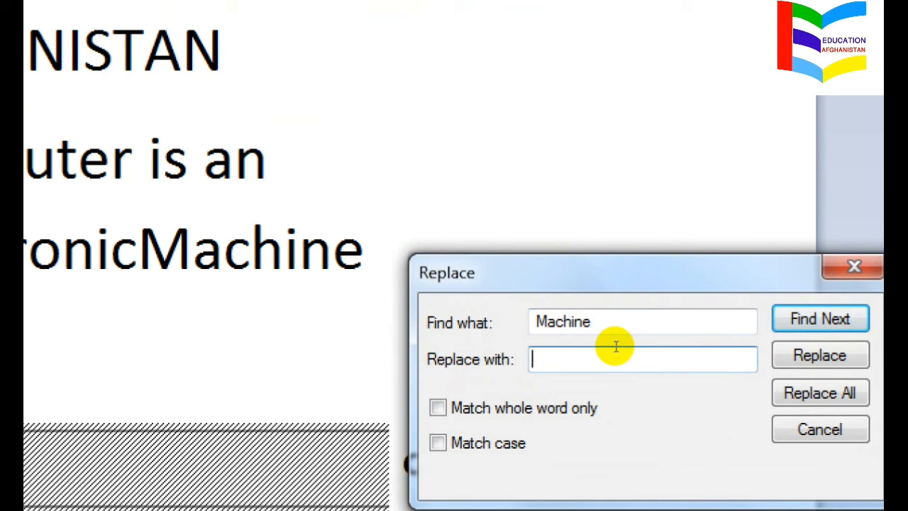
{"action": "type", "text": "DevicE"}
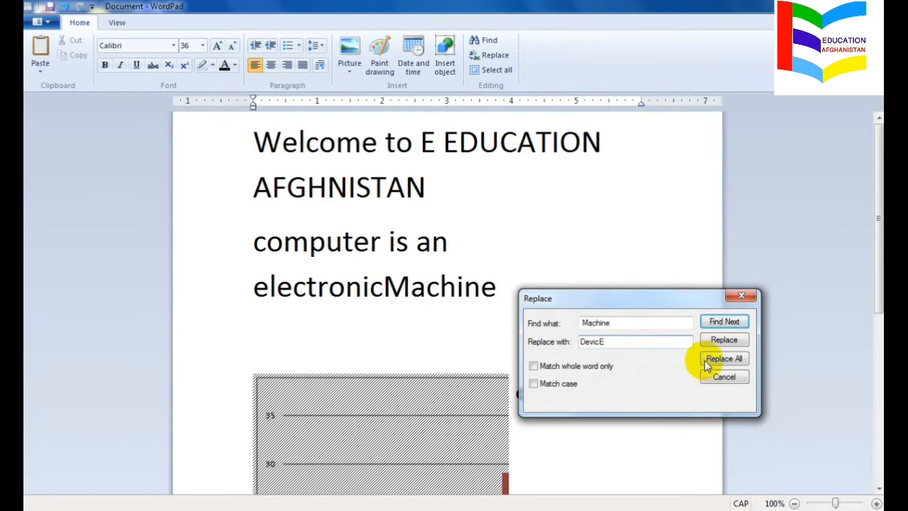
{"action": "left_click", "coordinate": [692, 361]}
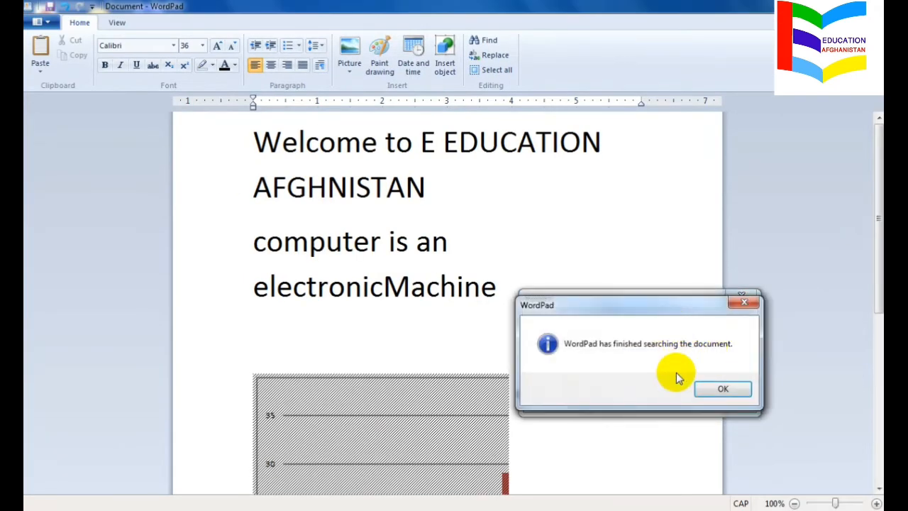
{"action": "left_click", "coordinate": [706, 384]}
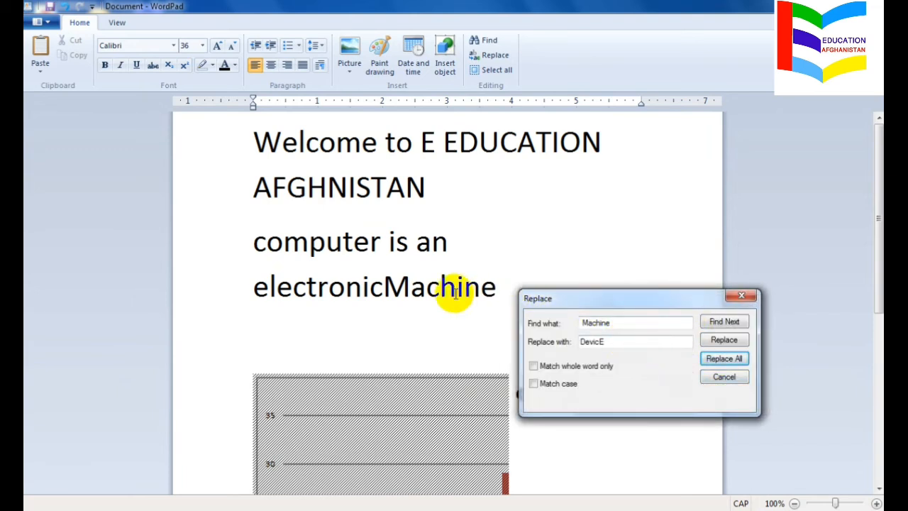
- Insert a space between "electronic" and "Machine", and replace all occurrences of "Machine" with "DevicE"
{"action": "left_click", "coordinate": [385, 291]}
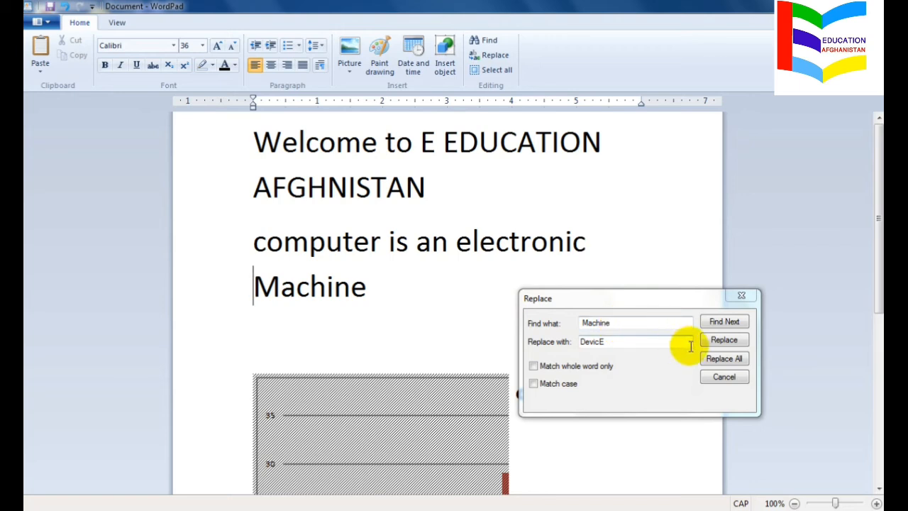
{"action": "left_click", "coordinate": [725, 359]}
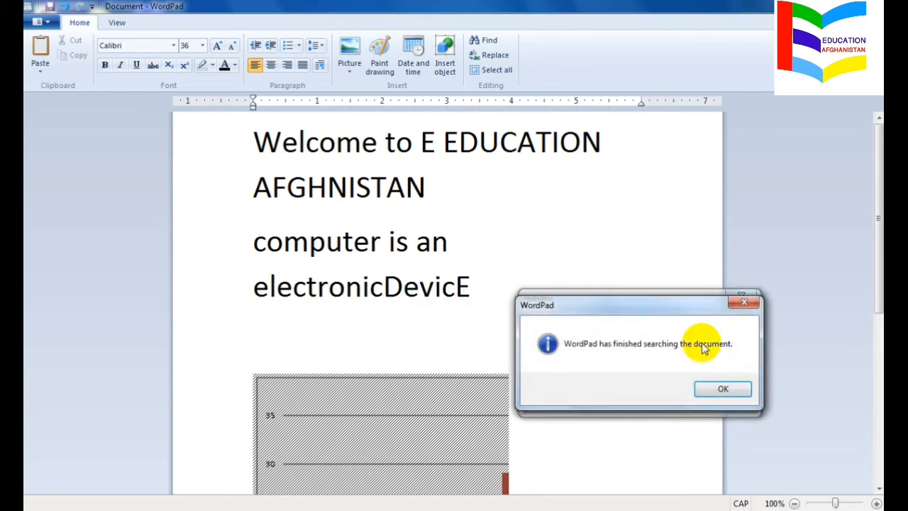
{"action": "left_click", "coordinate": [721, 389]}
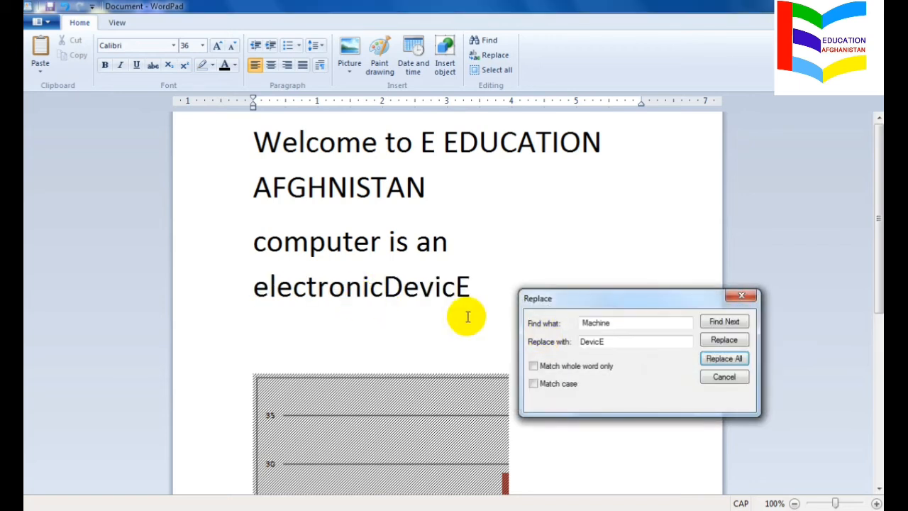
- Separate "electronic" and "DevicE" with a space and close the Replace dialog
{"action": "left_click", "coordinate": [375, 288]}
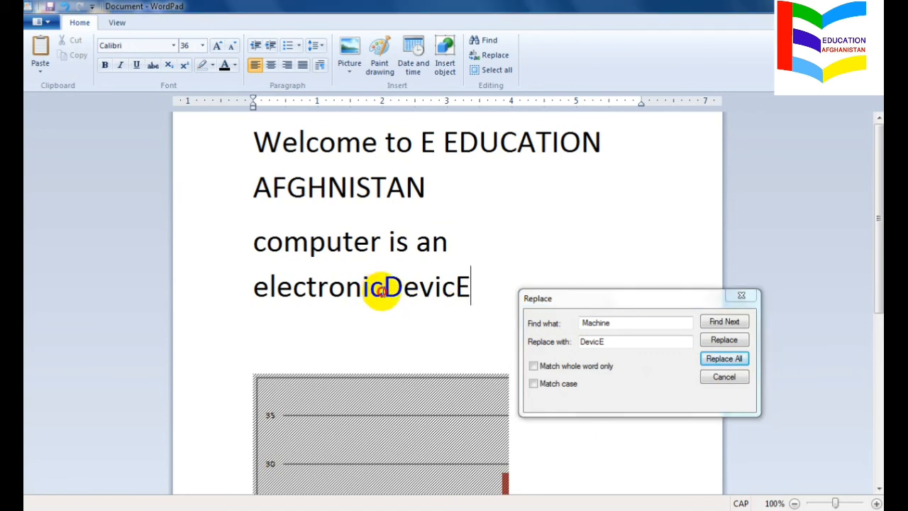
{"action": "left_click", "coordinate": [382, 289]}
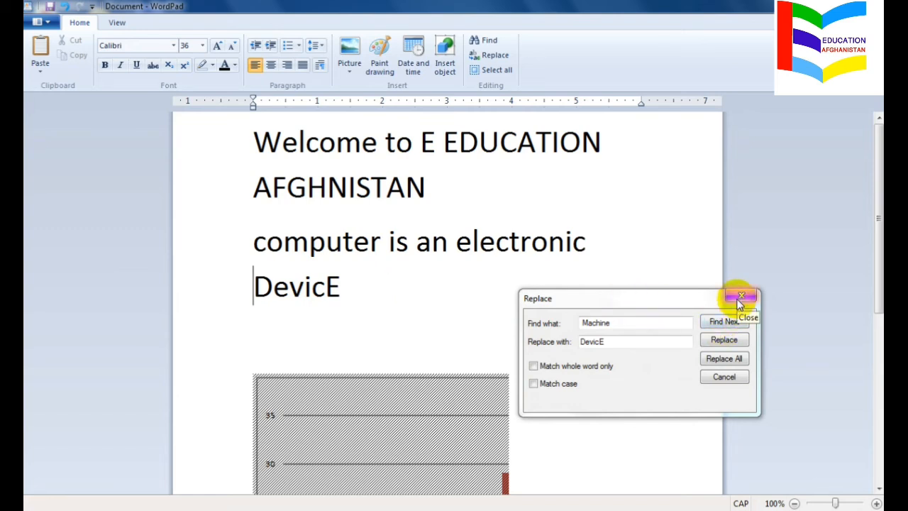
{"action": "left_click", "coordinate": [741, 296]}
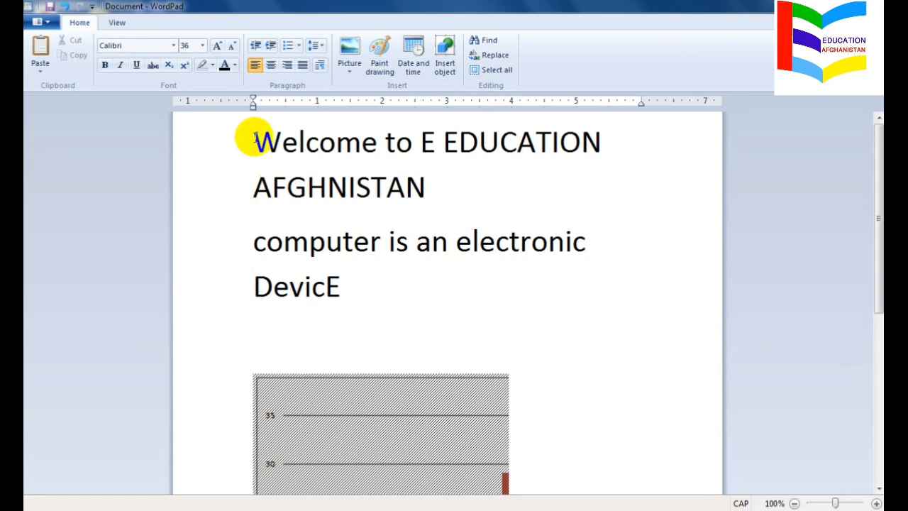
- Select the entire document, including the text, the embedded chart and the slide
{"action": "left_click_drag", "start_coordinate": [253, 139], "coordinate": [631, 325]}
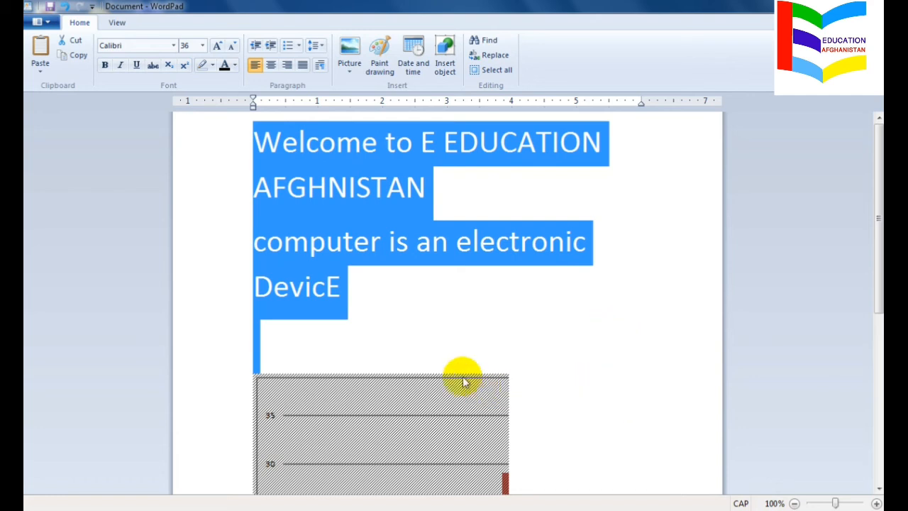
{"action": "left_click", "coordinate": [435, 360]}
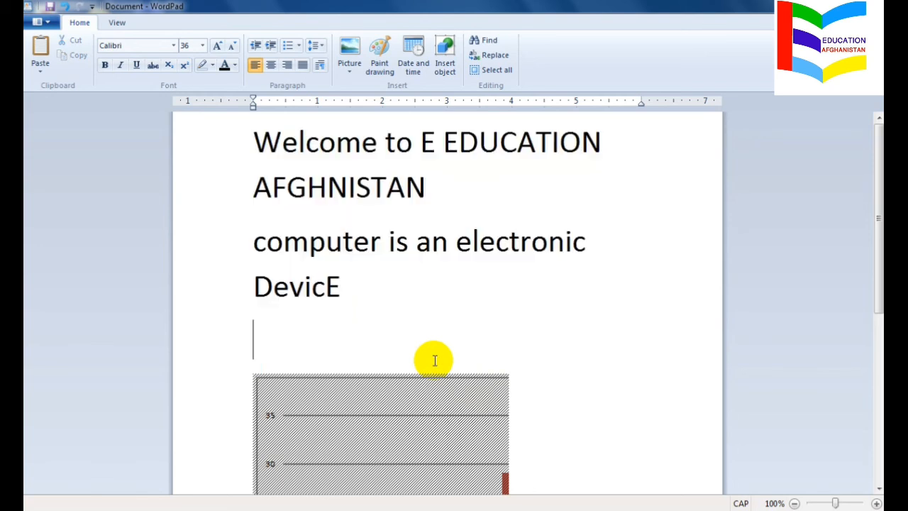
{"action": "left_click", "coordinate": [497, 69]}
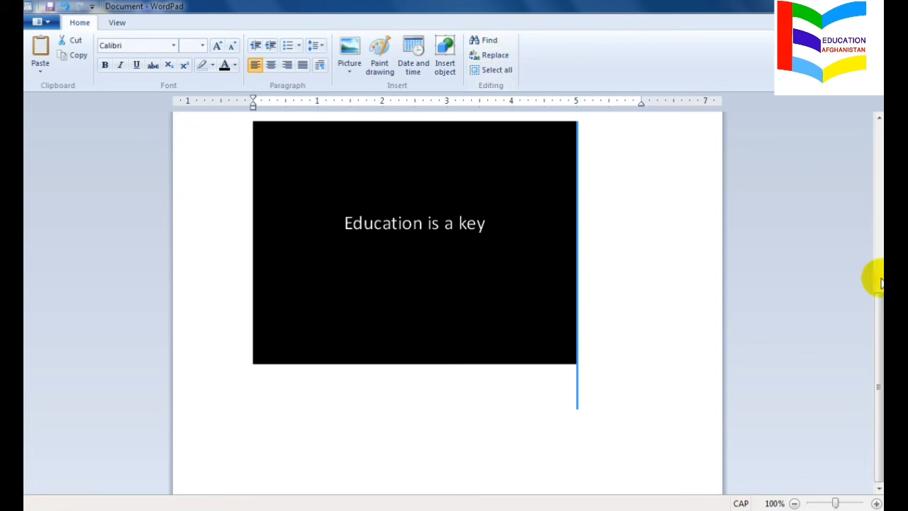
{"action": "left_click_drag", "start_coordinate": [874, 315], "coordinate": [874, 122]}
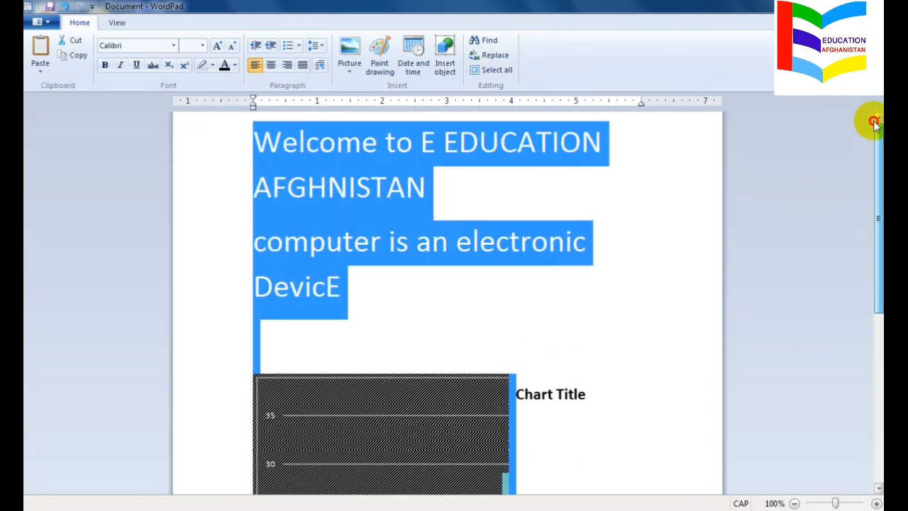
- Enlarge the font of all the selected document text, set its colour to yellow, and clear the selection
{"action": "left_click", "coordinate": [218, 47]}
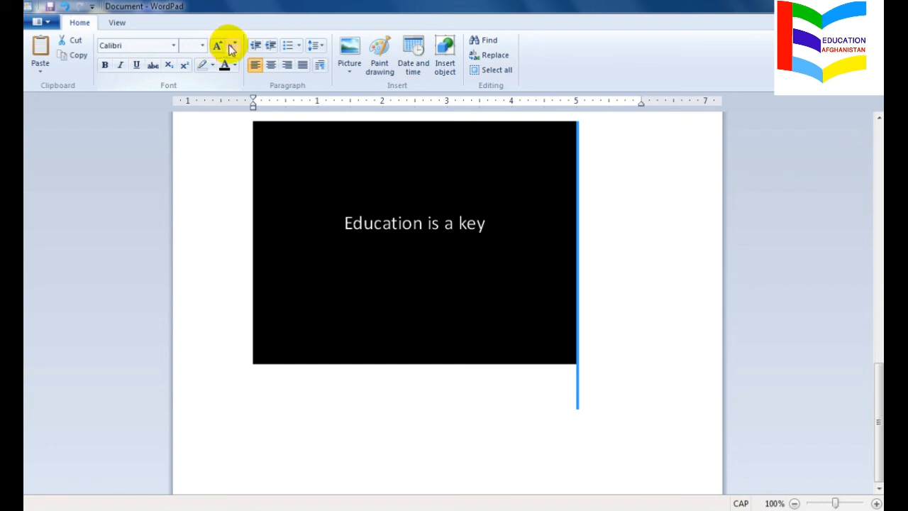
{"action": "left_click", "coordinate": [232, 44]}
{"action": "left_click", "coordinate": [234, 66]}
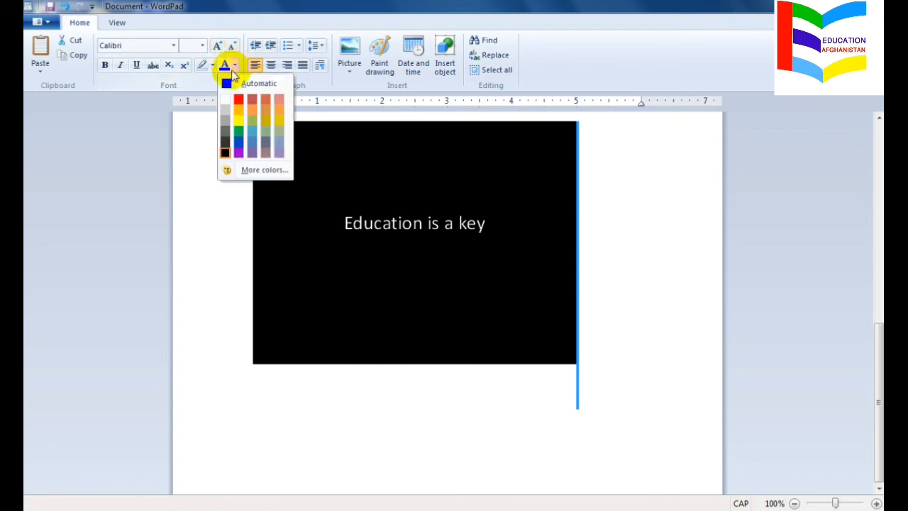
{"action": "left_click", "coordinate": [244, 123]}
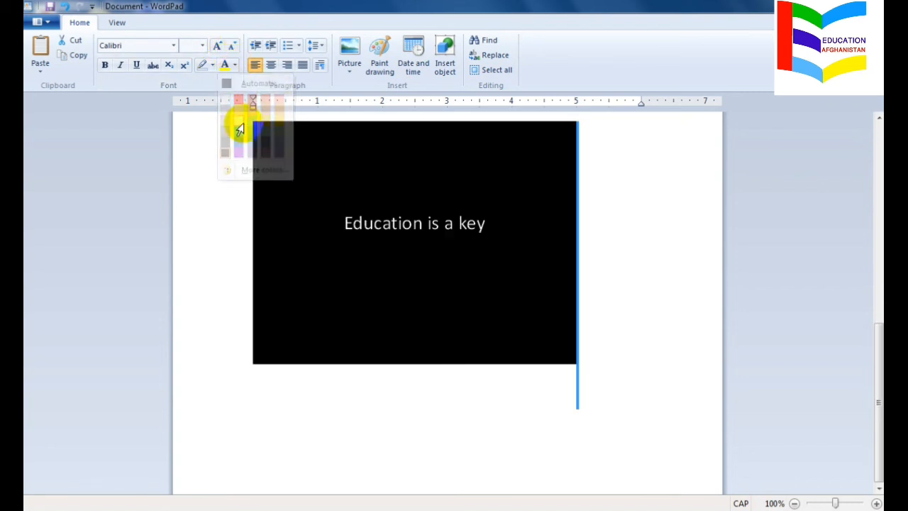
{"action": "left_click", "coordinate": [578, 253]}
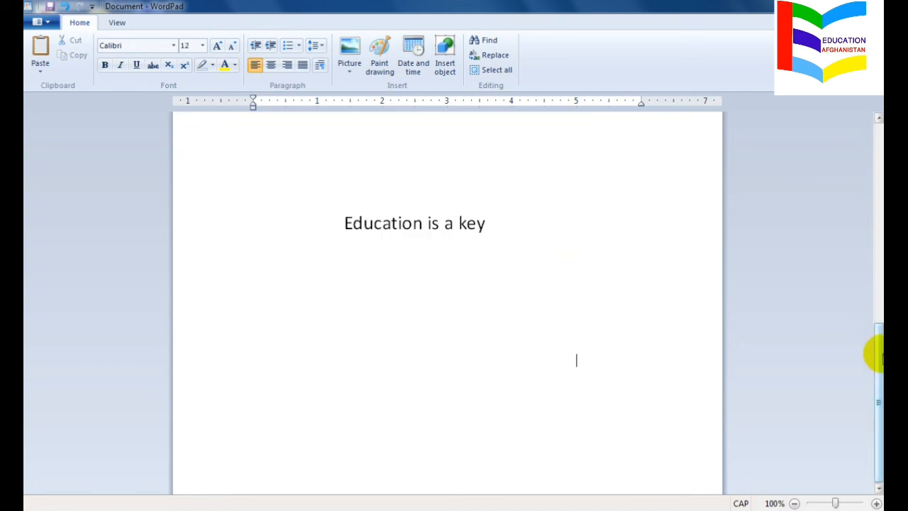
{"action": "left_click_drag", "start_coordinate": [878, 354], "coordinate": [877, 127]}
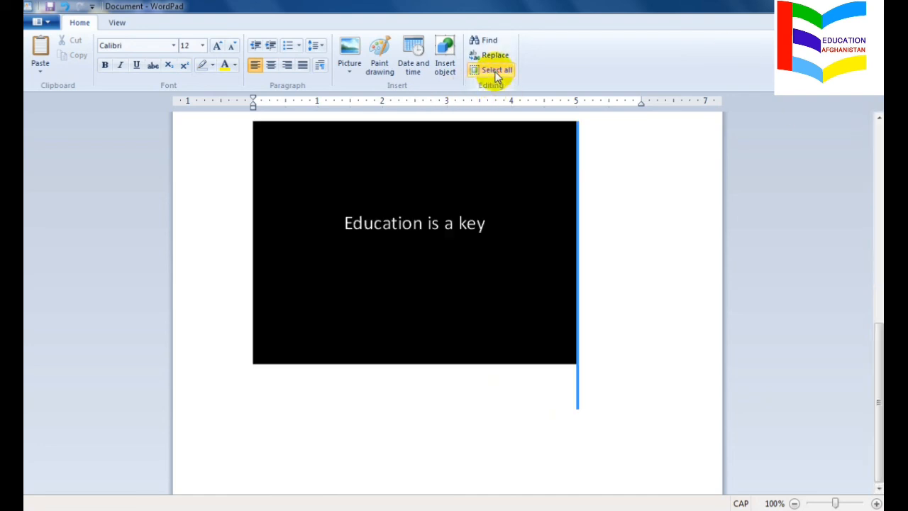
- Set the font colour of the entire selected document to blue and clear the selection
{"action": "left_click", "coordinate": [235, 65]}
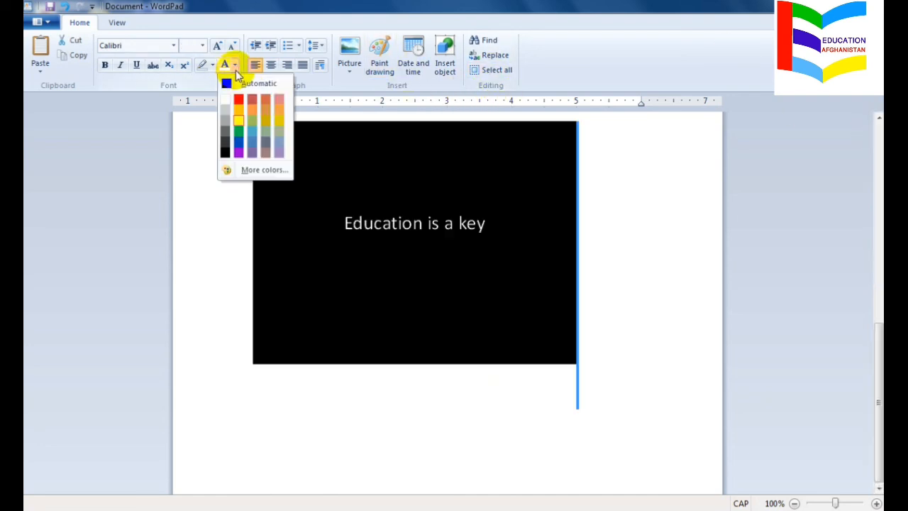
{"action": "left_click", "coordinate": [237, 146]}
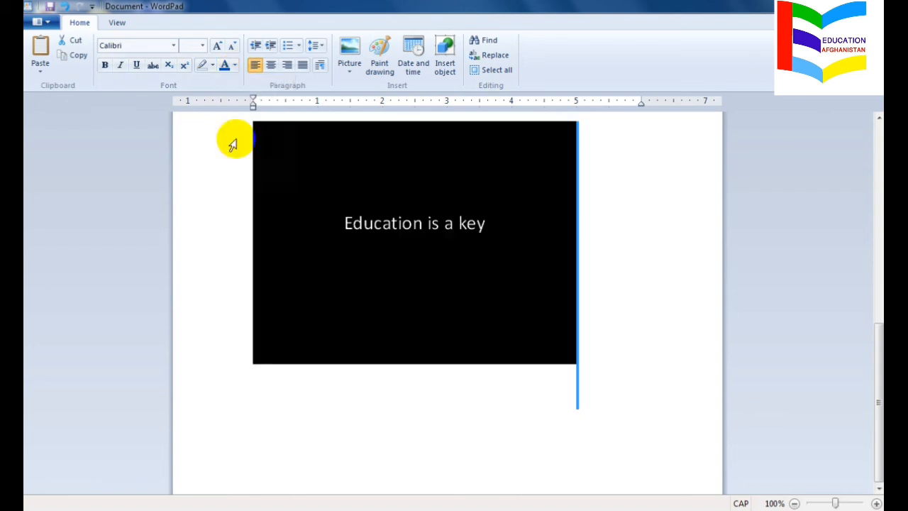
{"action": "left_click_drag", "start_coordinate": [880, 322], "coordinate": [879, 212]}
{"action": "scroll", "coordinate": [639, 95], "scroll_direction": "down", "scroll_amount": 10}
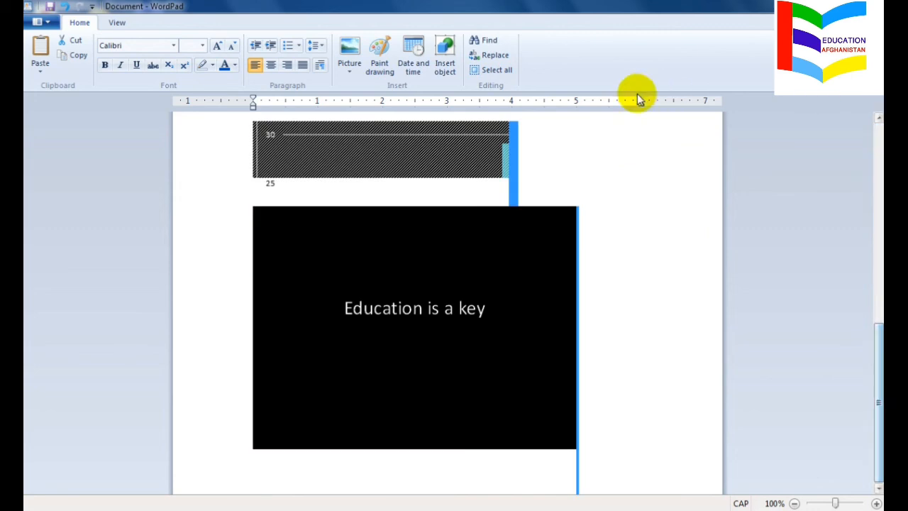
{"action": "left_click_drag", "start_coordinate": [878, 372], "coordinate": [878, 207]}
{"action": "left_click", "coordinate": [500, 216]}
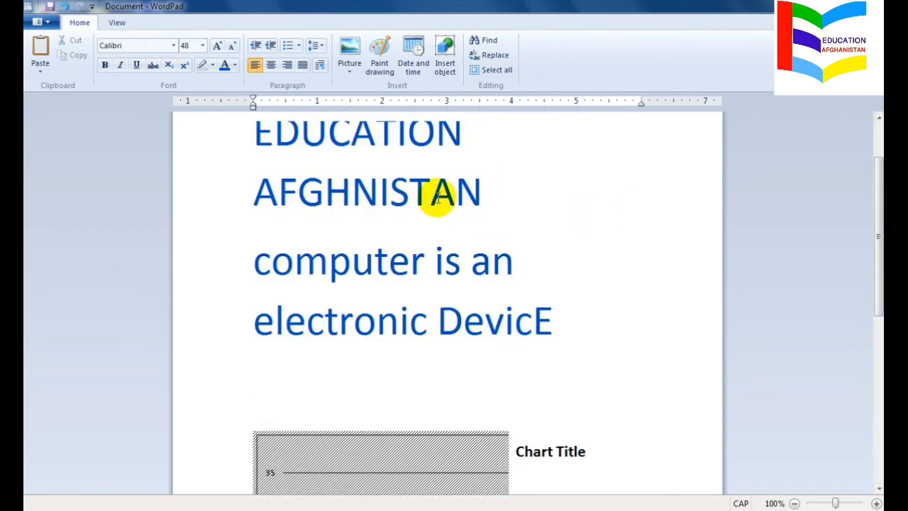
{"action": "key", "text": "Up"}
{"action": "key", "text": "Up"}
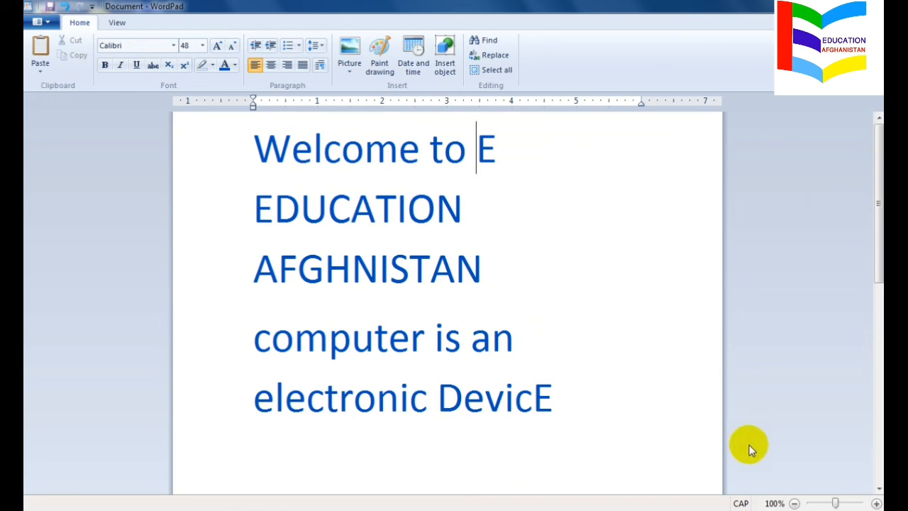
{"action": "left_click", "coordinate": [745, 507]}
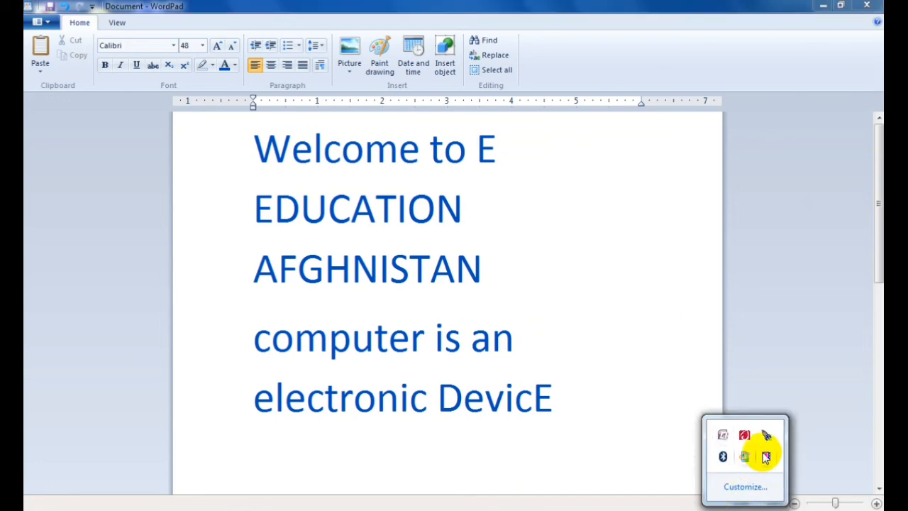